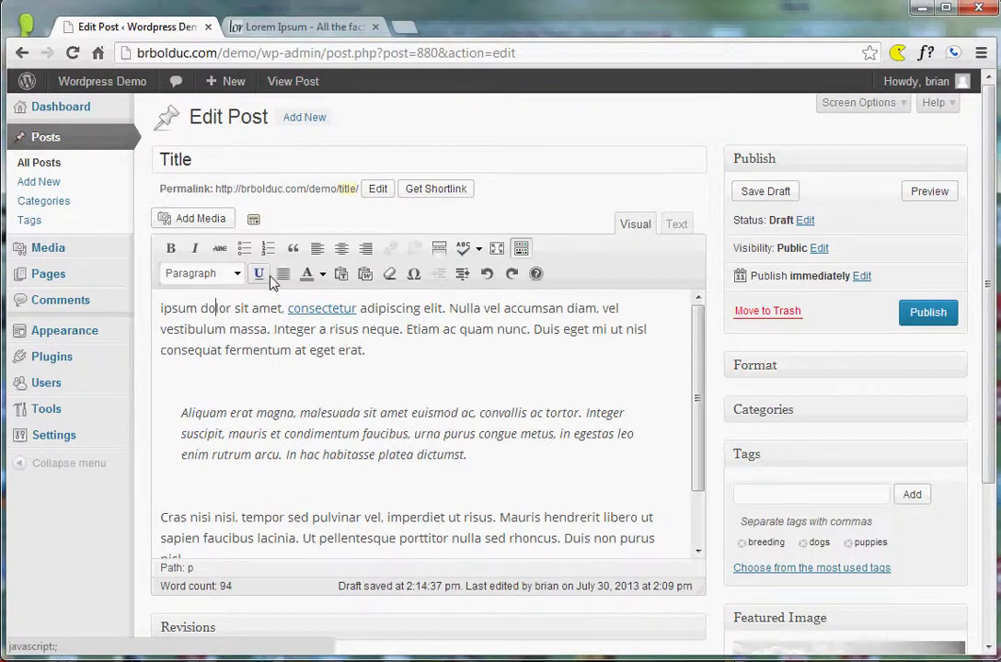
left_click(527, 252)
left_click(520, 250)
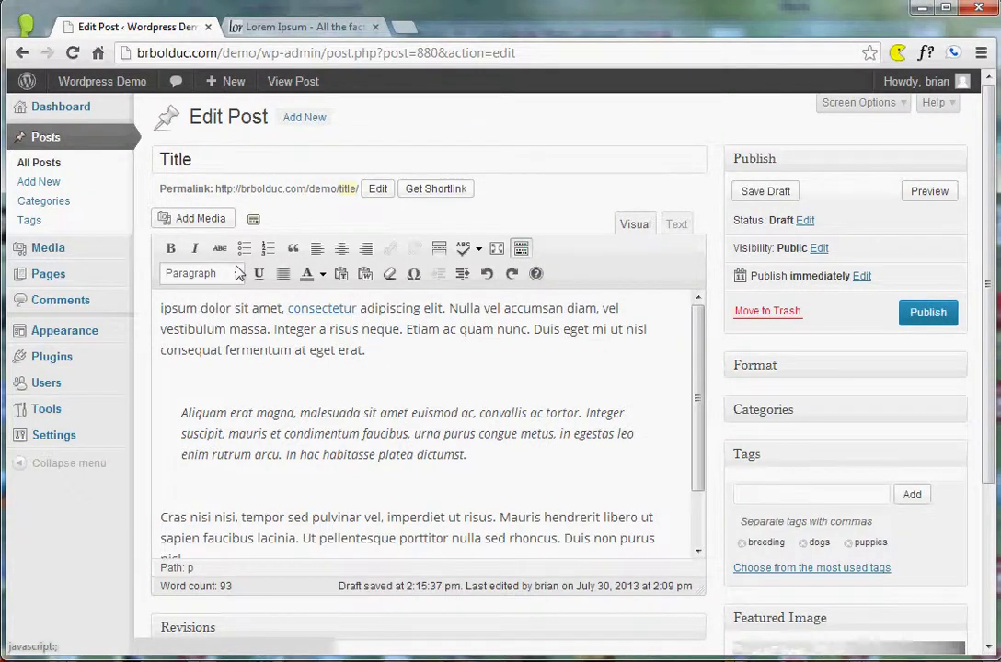
left_click(206, 273)
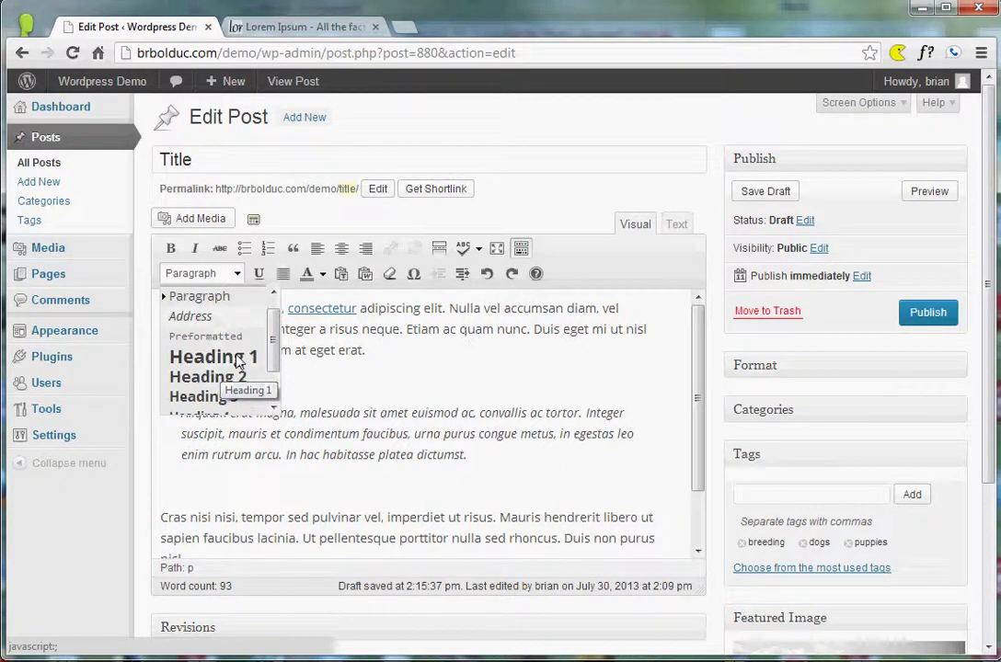
left_click(313, 329)
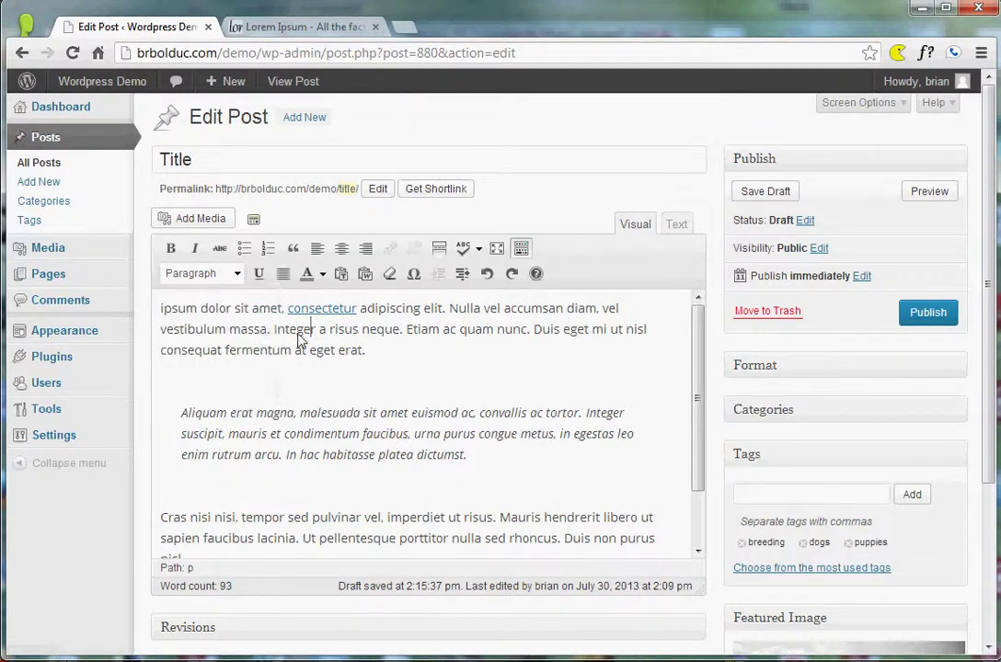
- Split "ipsum" off the start of the first paragraph onto its own line and format it as Heading 2
left_click(200, 310)
key("Return")
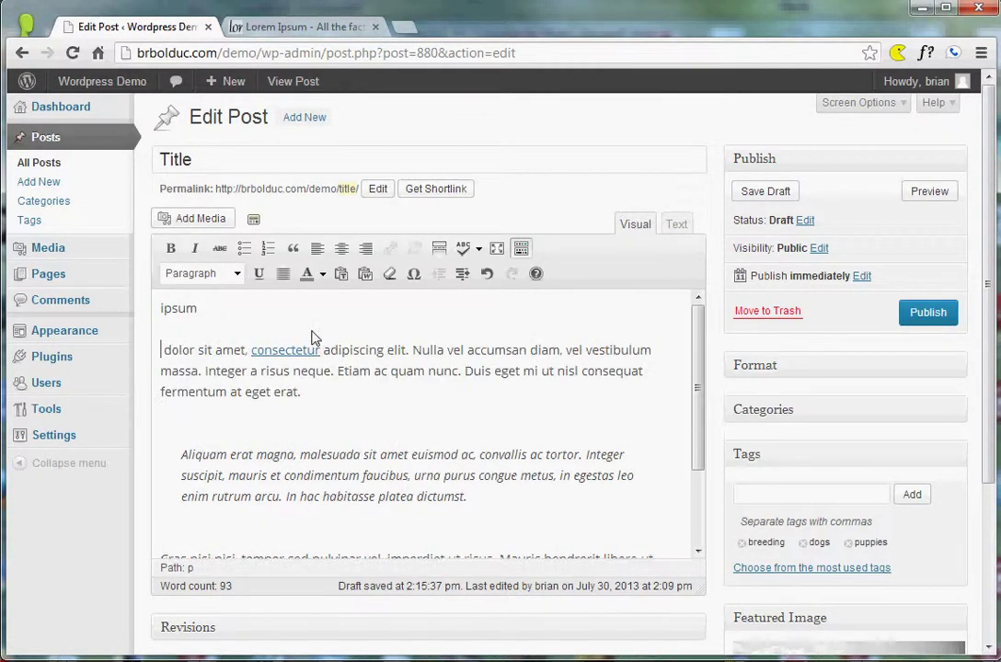
left_click(235, 273)
key("Escape")
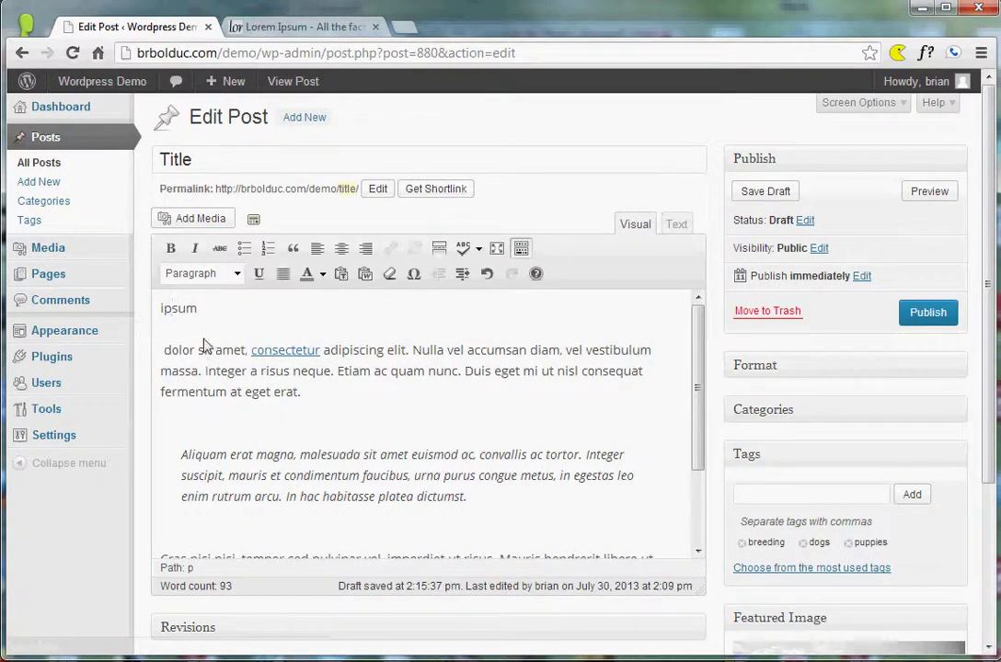
left_click(235, 274)
left_click(210, 377)
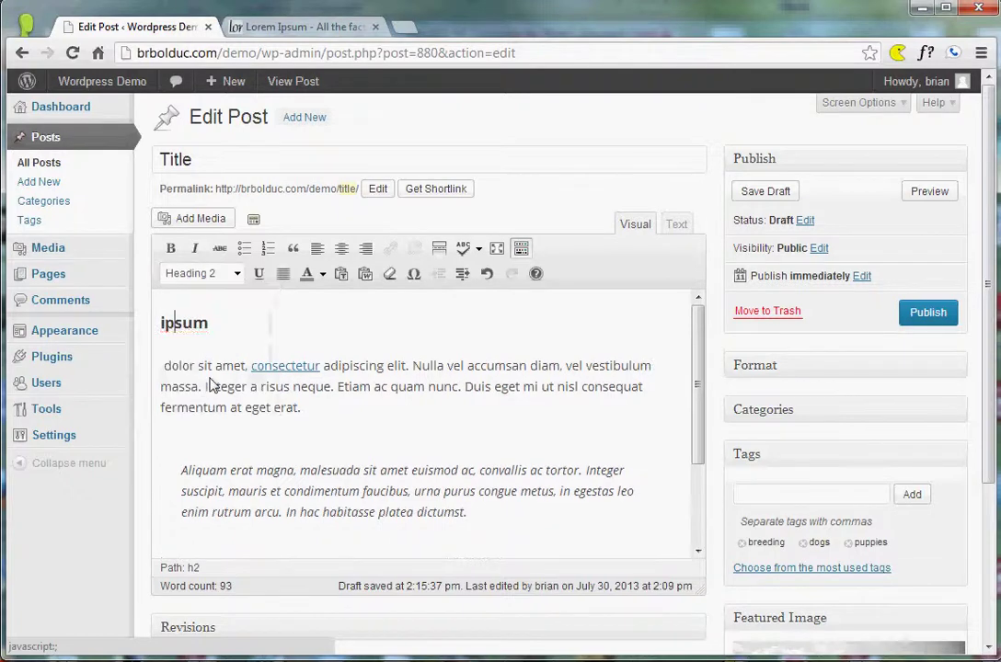
left_click(234, 273)
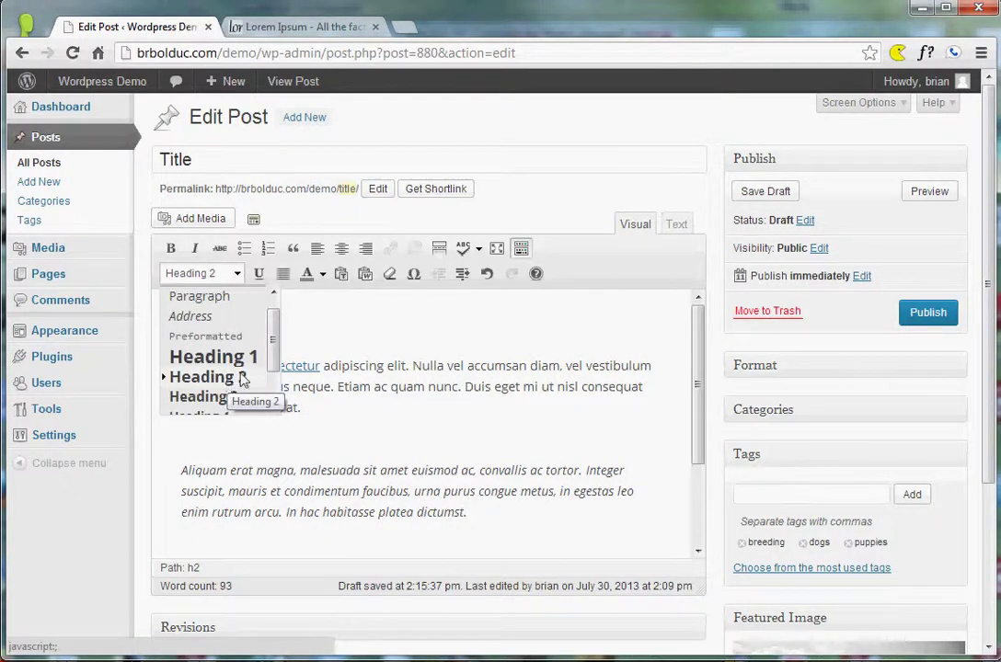
left_click(210, 339)
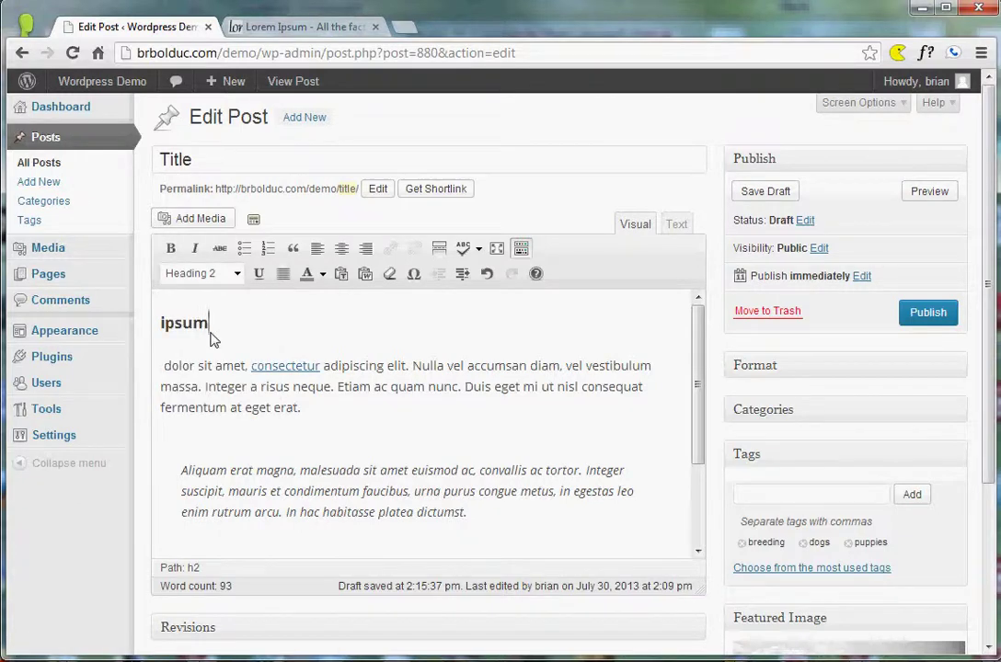
- Split "dolor" onto its own line below the "ipsum" heading and format it as Heading 3
left_click(170, 371)
left_click(191, 371)
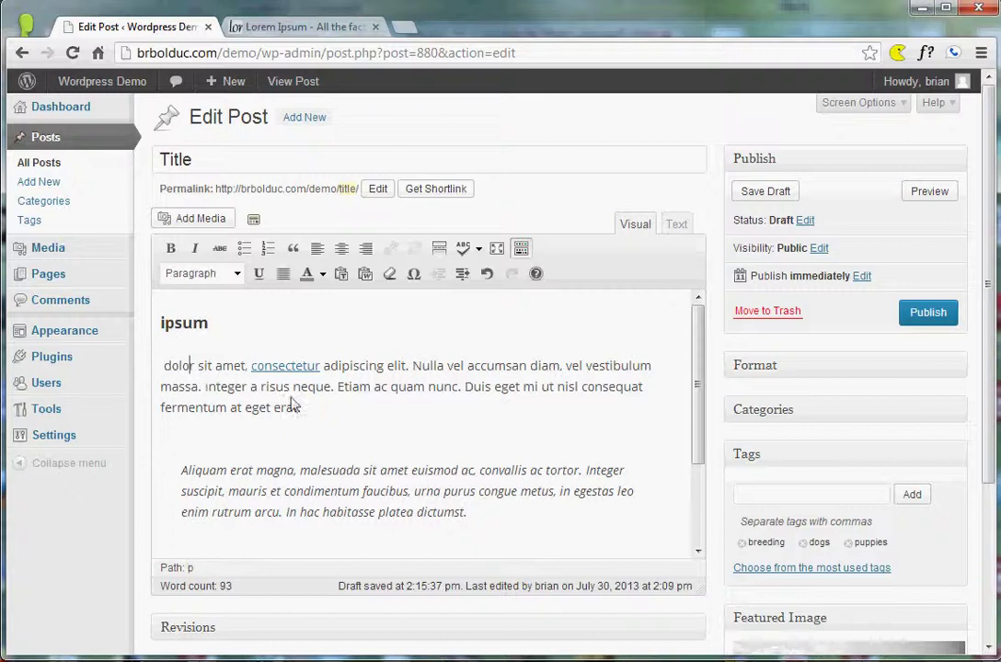
key("Return")
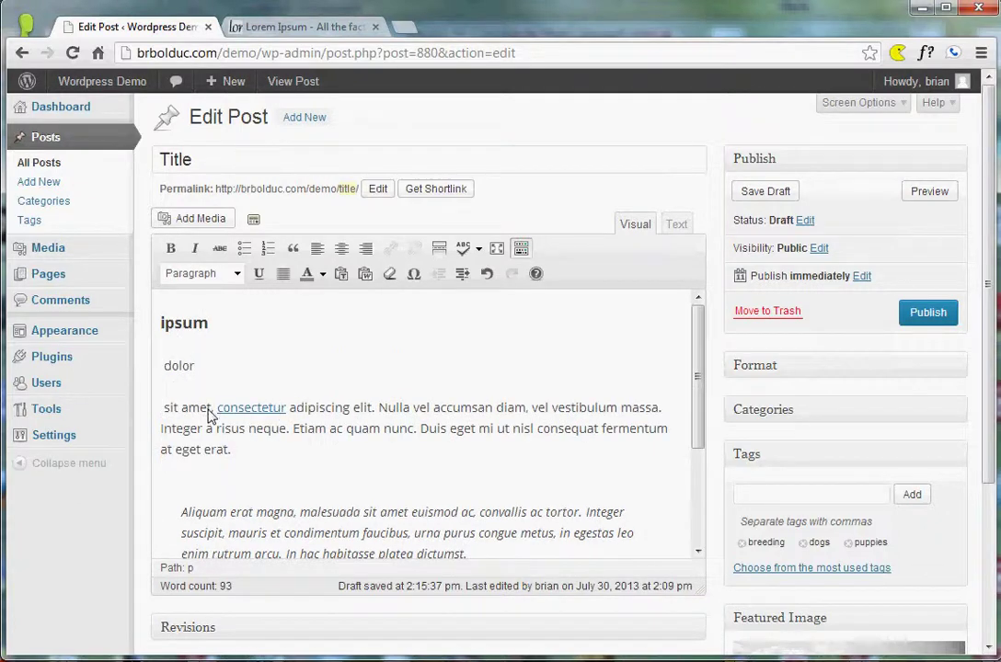
left_click(238, 274)
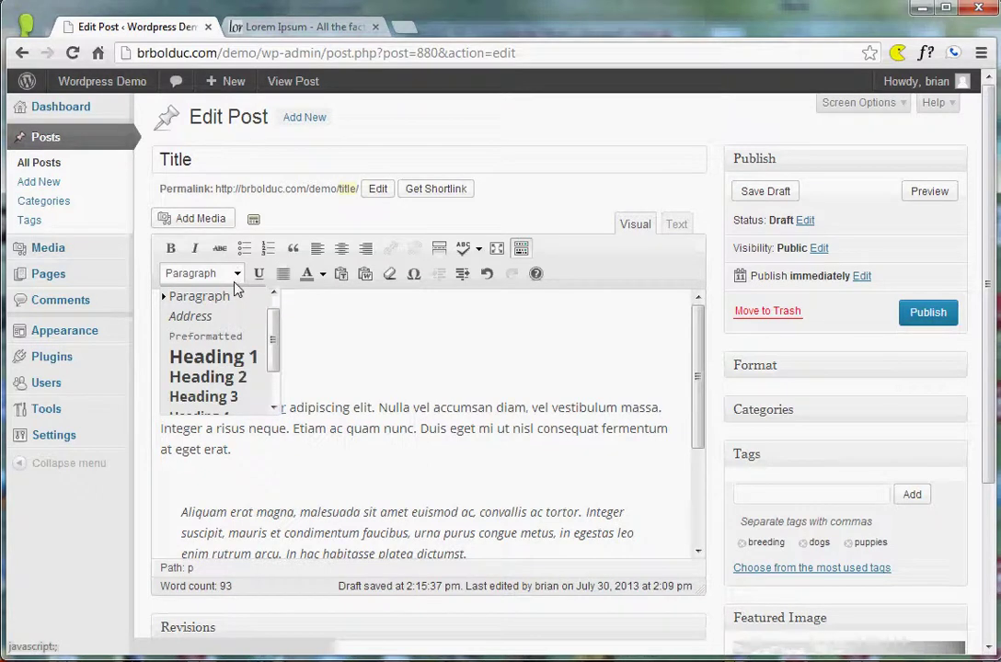
left_click(211, 397)
left_click(237, 277)
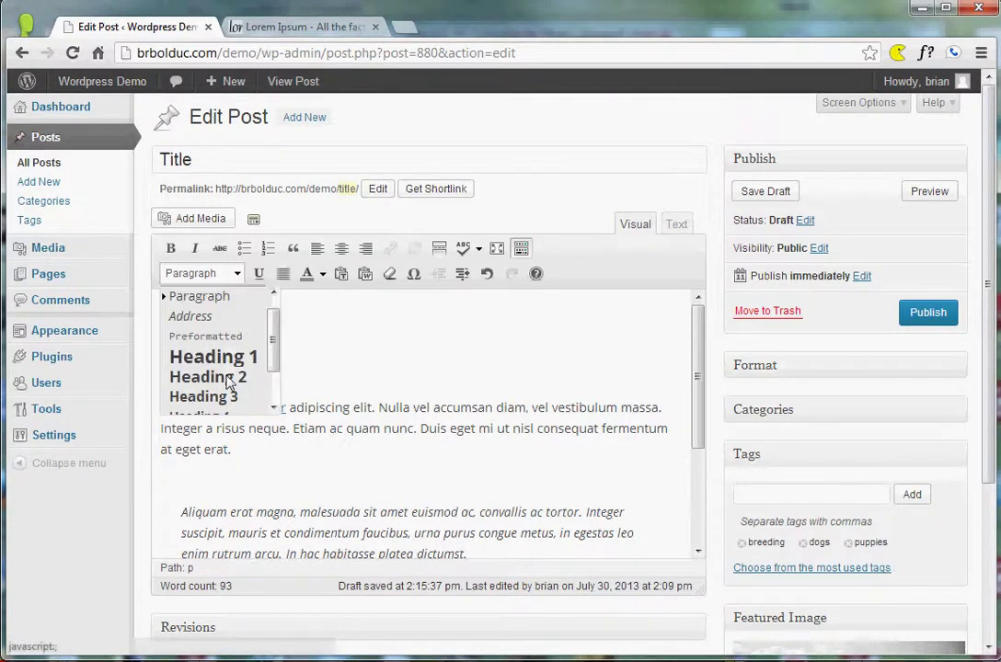
left_click(207, 396)
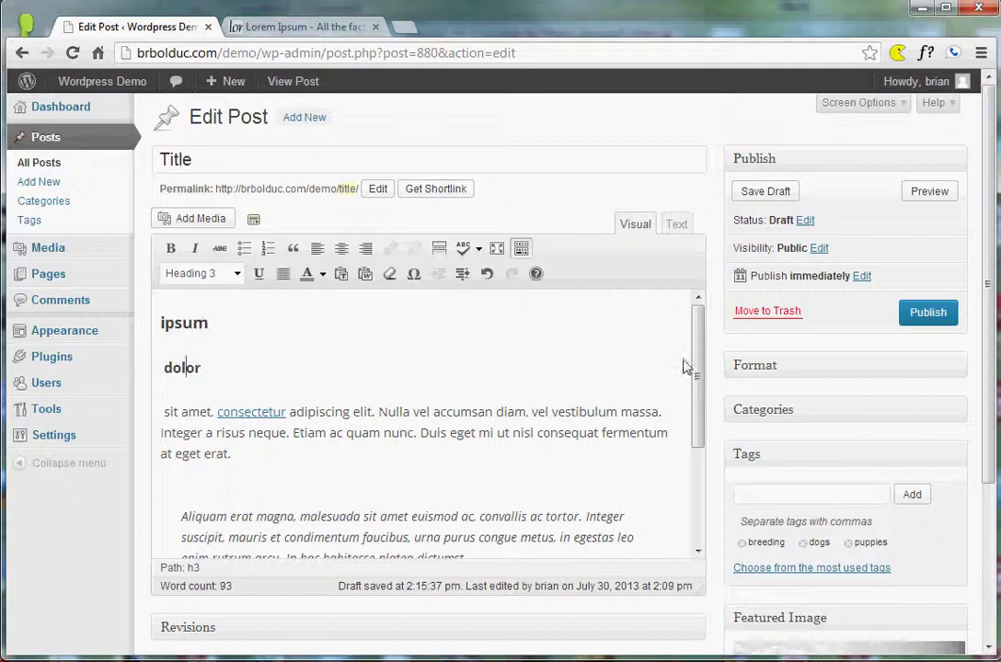
- Split "Cras" off the paragraph below the block quote onto its own line and format it as Heading 3
scroll(699, 379, "down", 1)
scroll(704, 394, "up", 1)
left_click(183, 366)
scroll(704, 416, "down", 1)
scroll(699, 437, "down", 3)
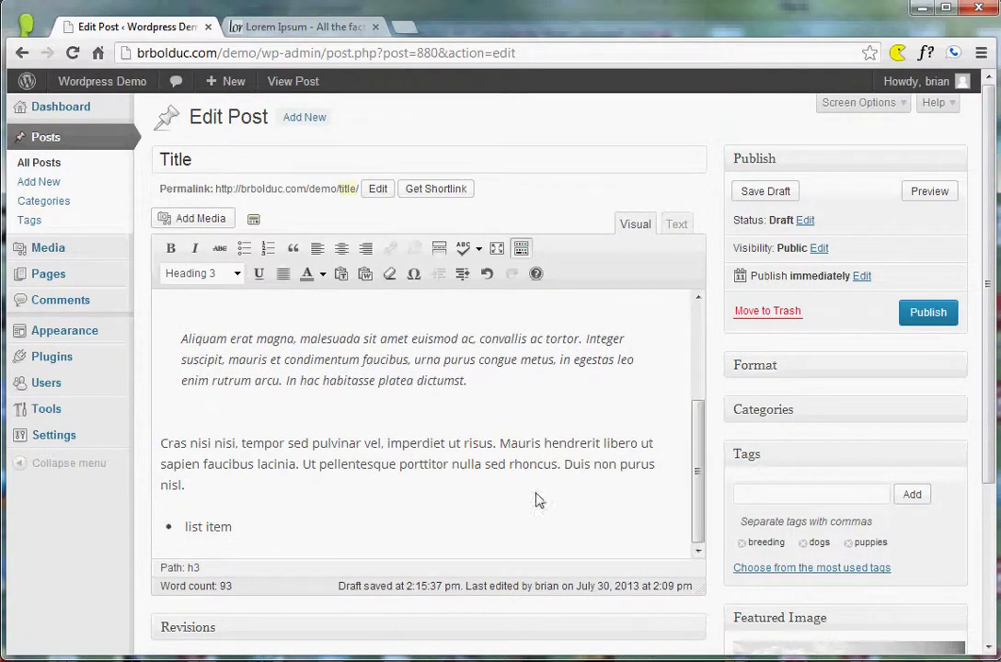
left_click(197, 448)
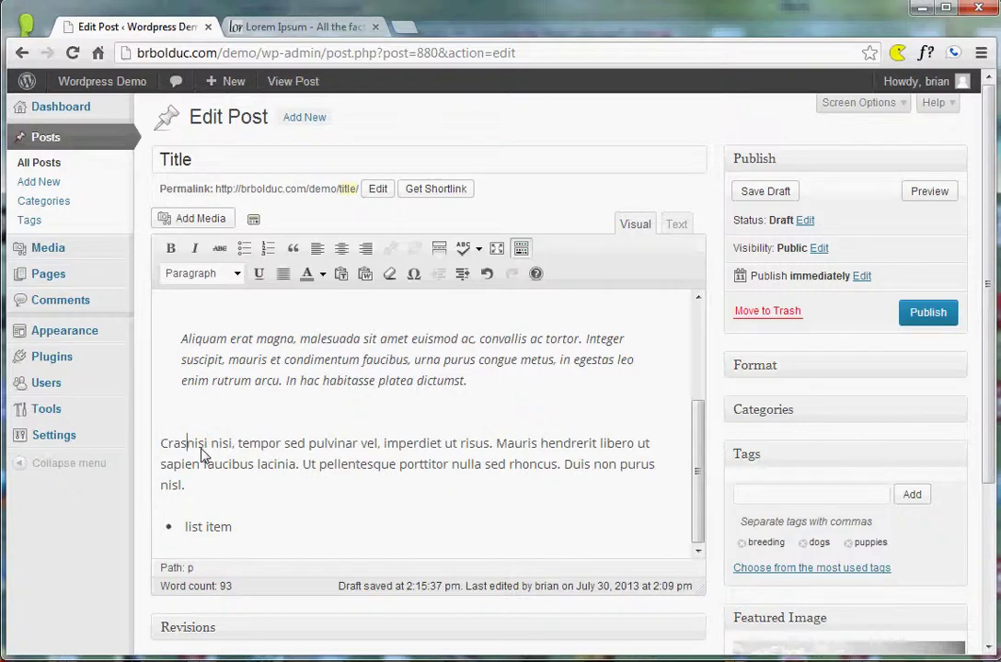
key("Return")
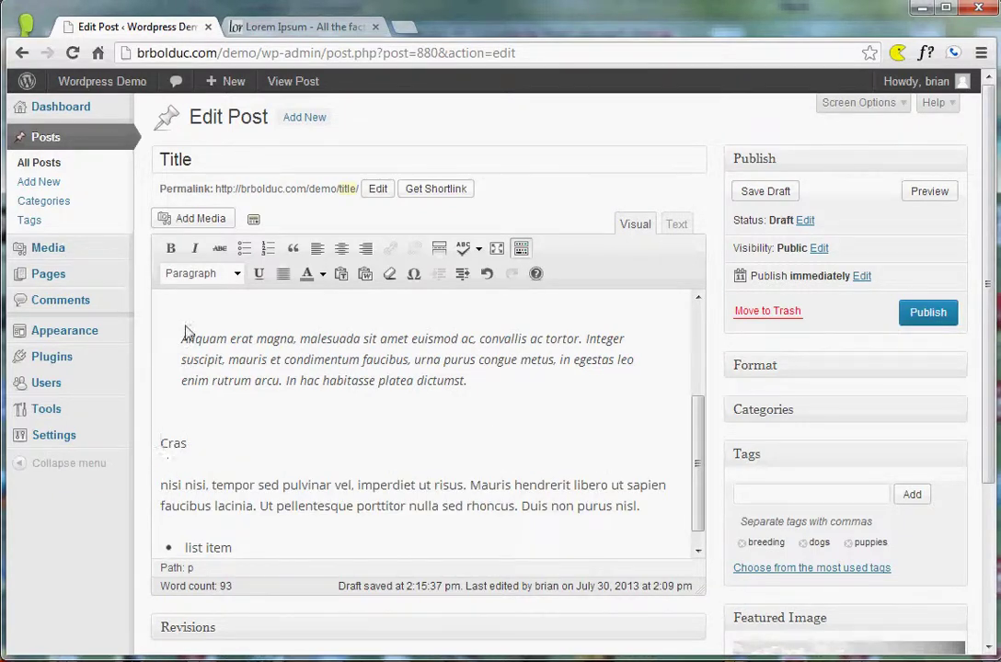
left_click(230, 274)
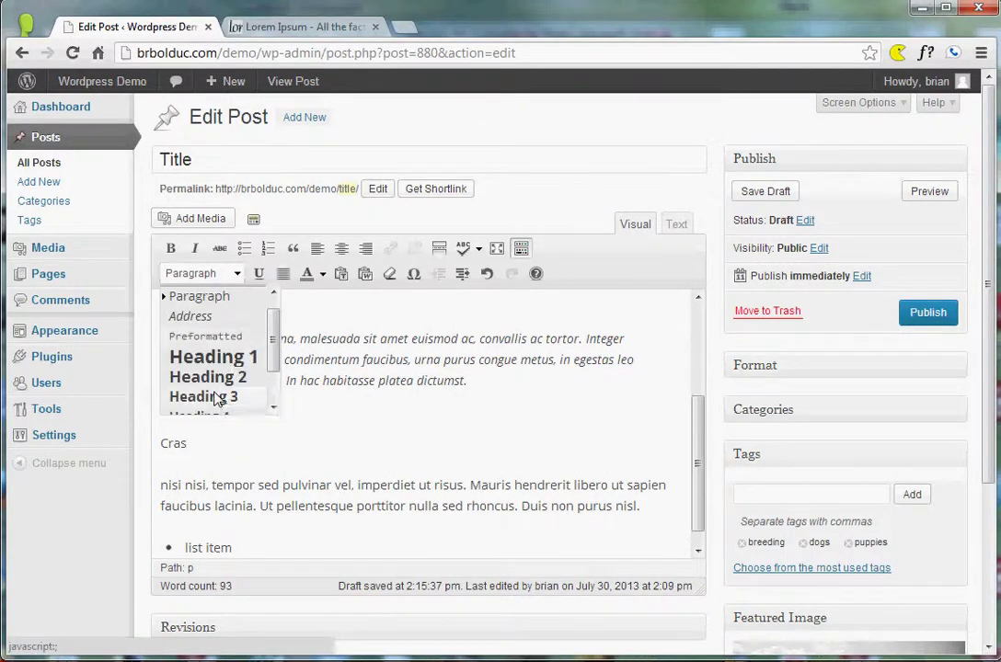
left_click(221, 390)
left_click(235, 274)
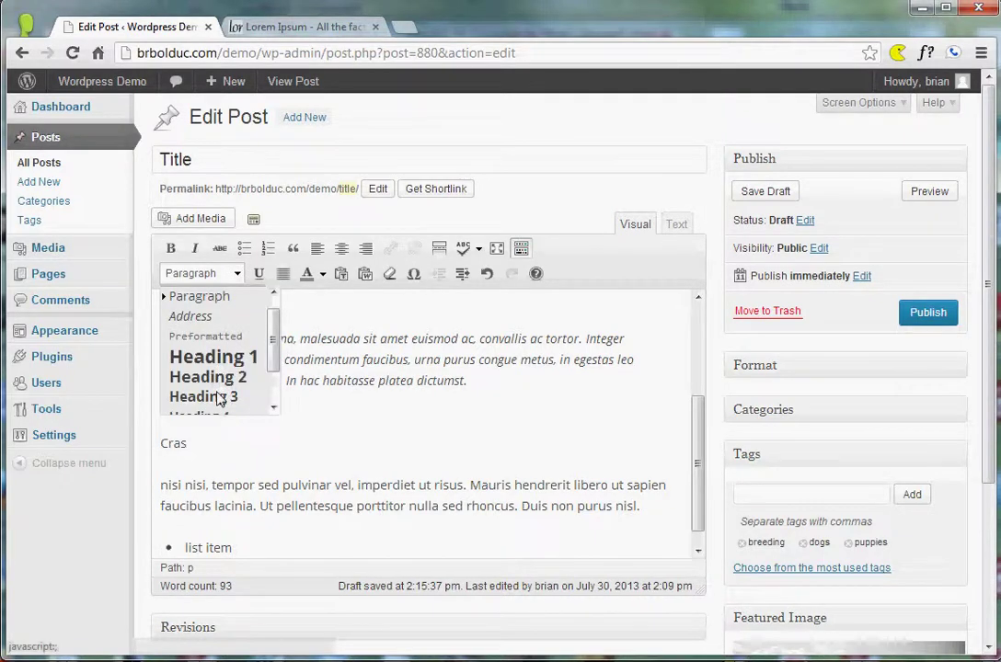
left_click(219, 396)
double_click(179, 467)
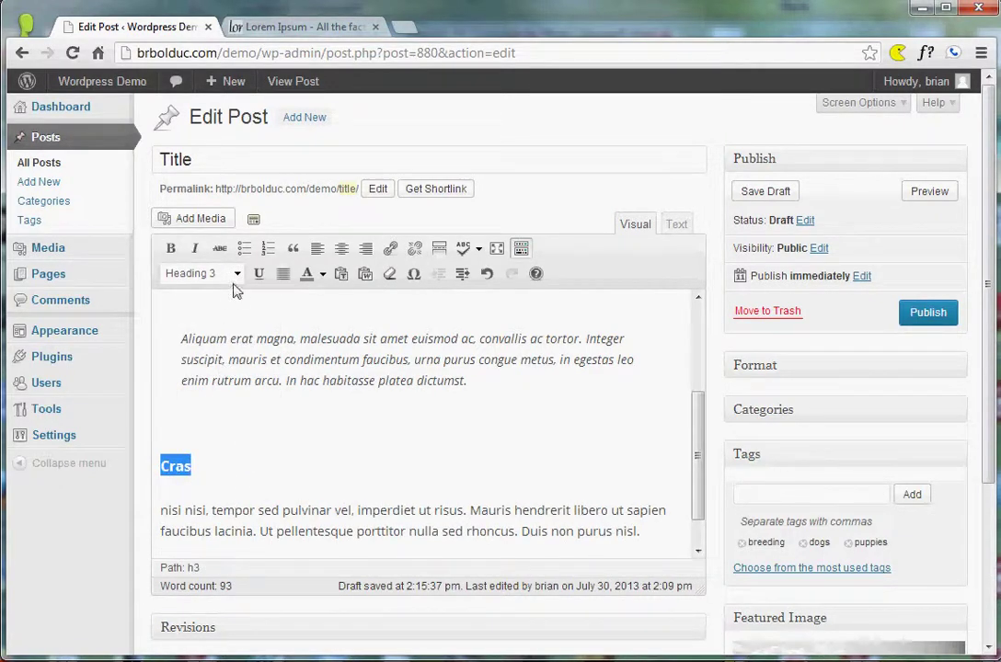
left_click(241, 380)
- Switch the "dolor" heading to Paragraph format and back to Heading 3
scroll(342, 408, "up", 3)
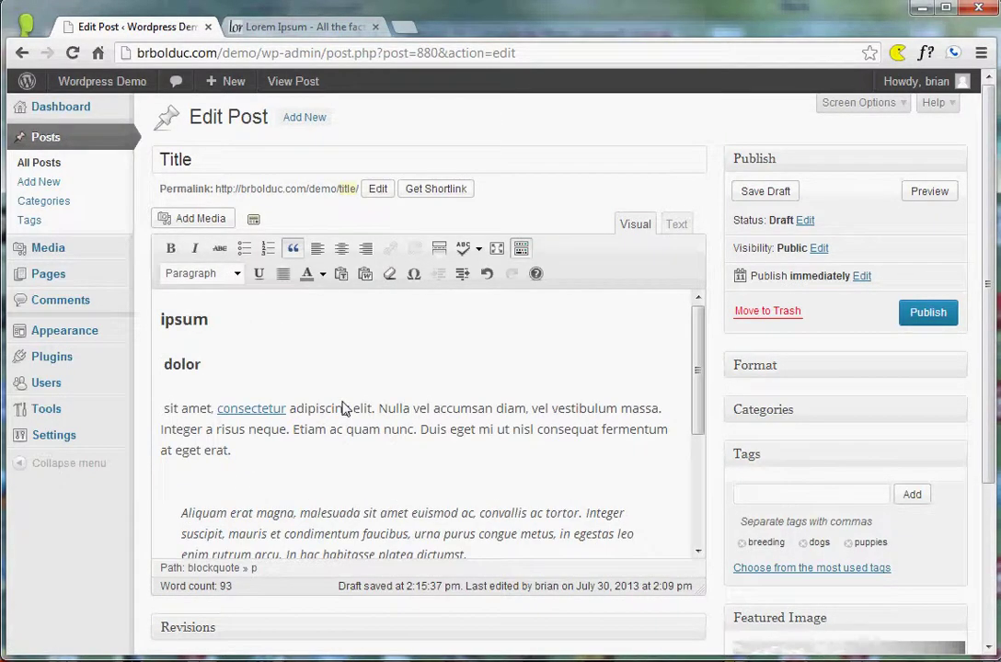
left_click(206, 368)
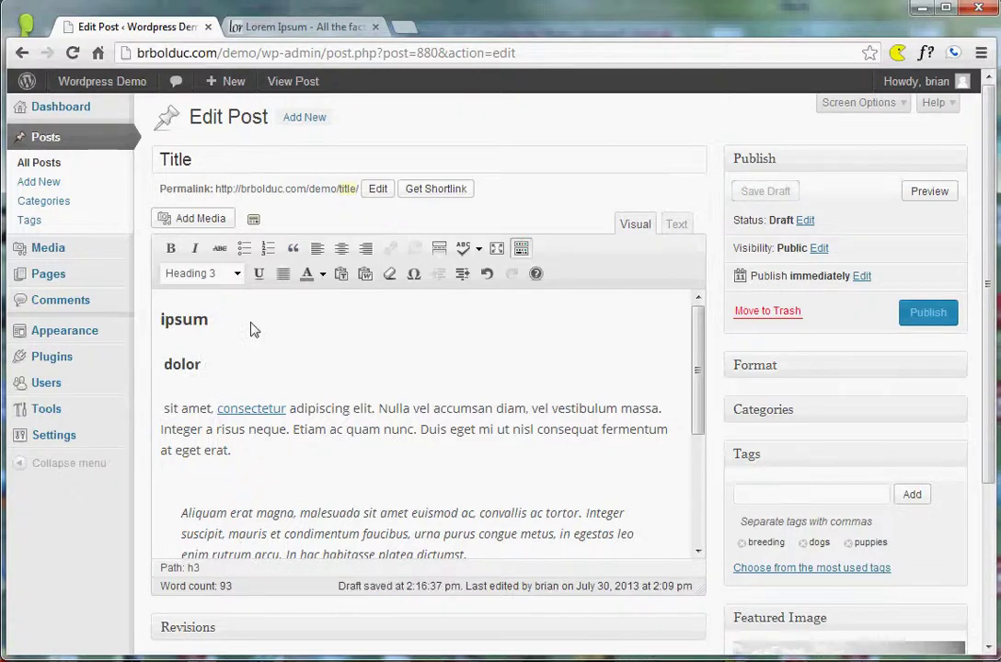
left_click(186, 363)
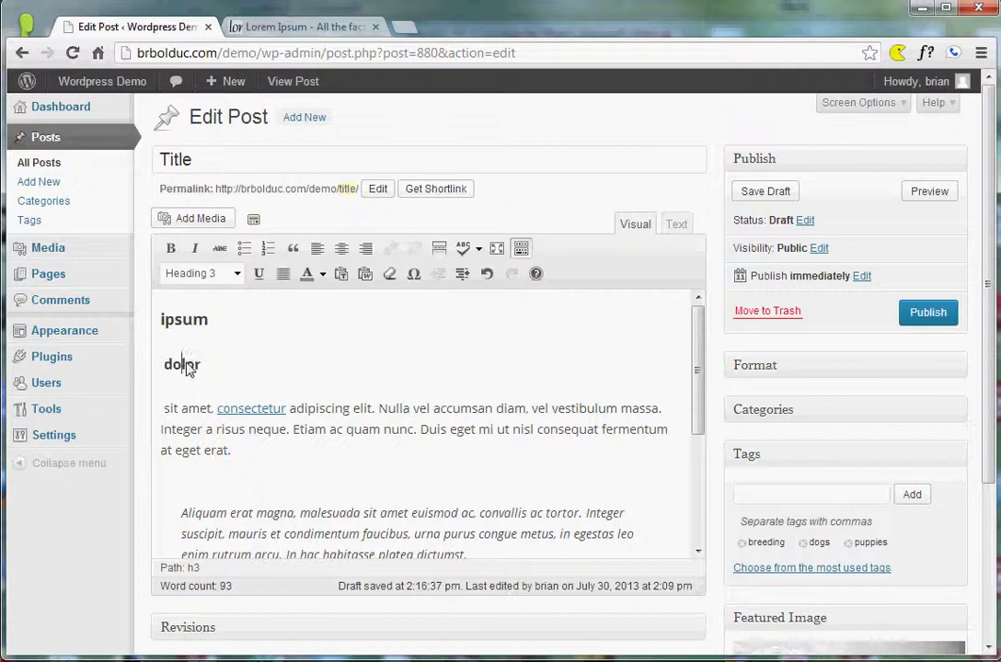
left_click(235, 274)
left_click(222, 305)
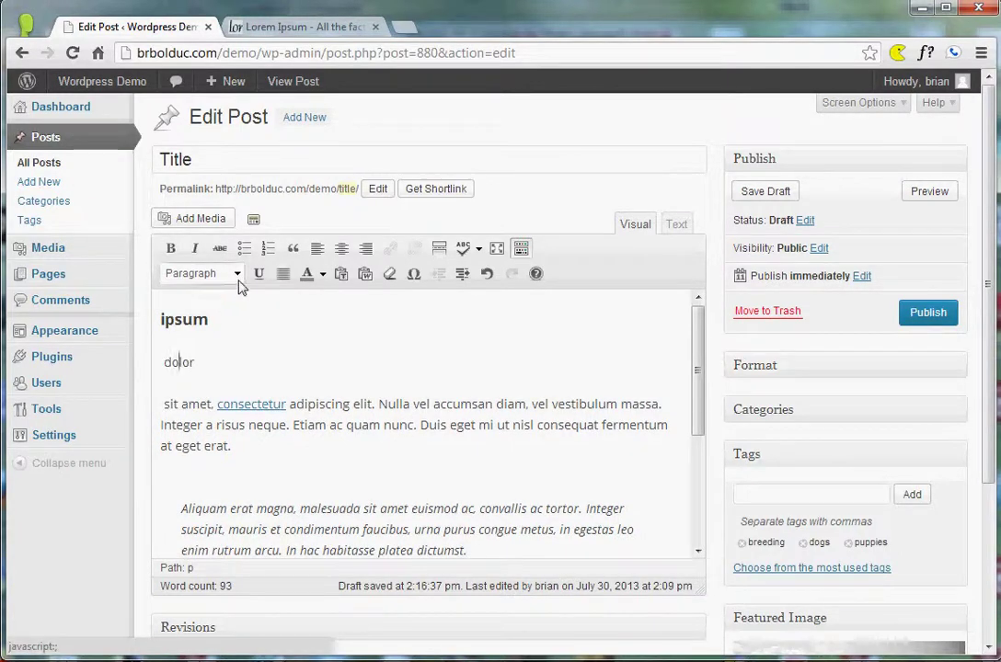
left_click(234, 274)
left_click(209, 397)
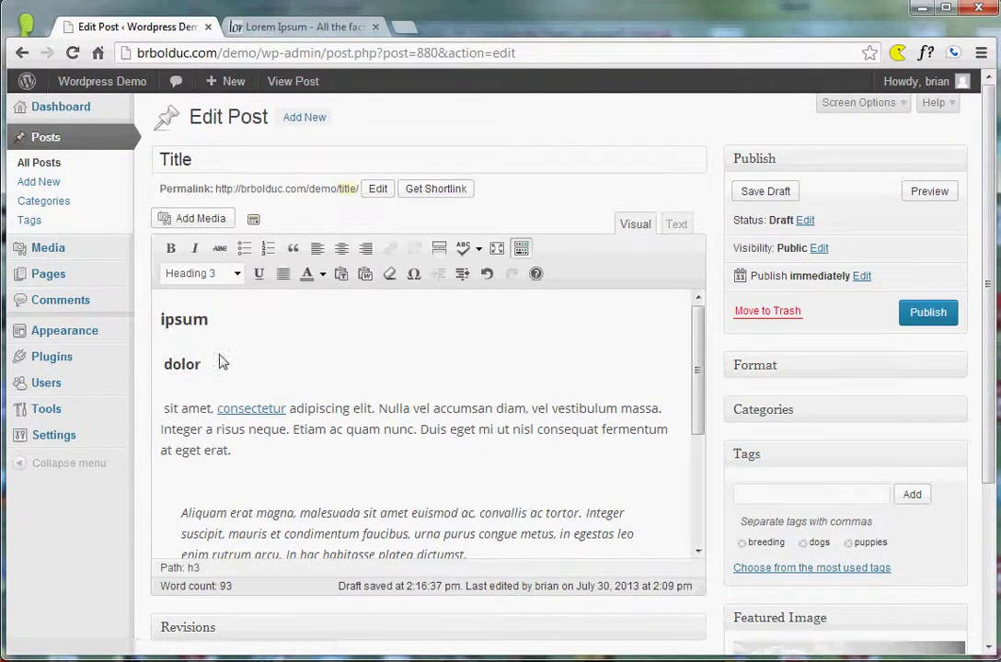
left_click(357, 408)
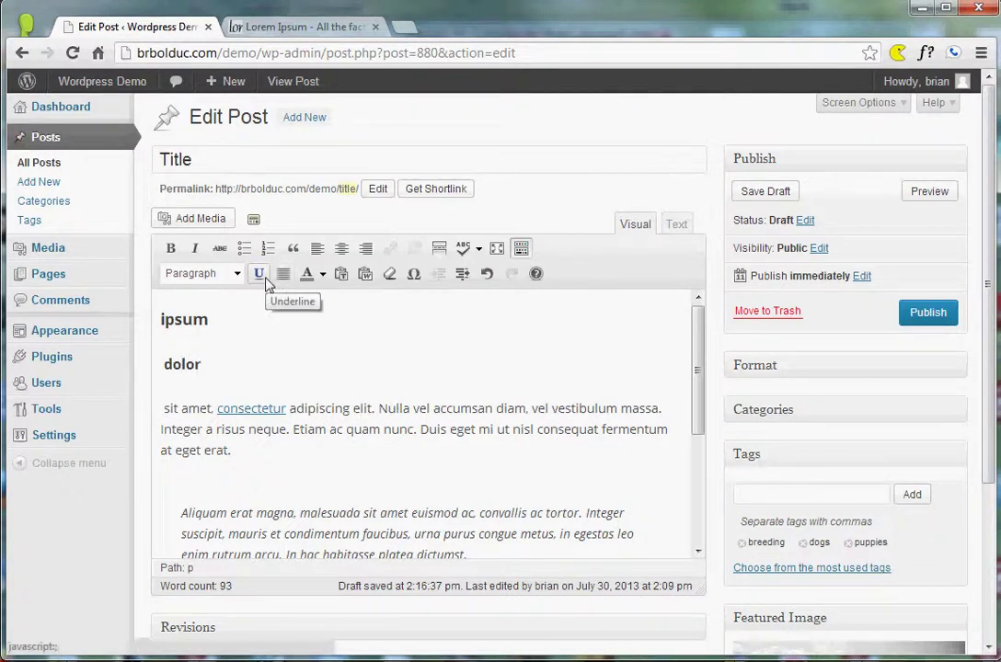
left_click(236, 275)
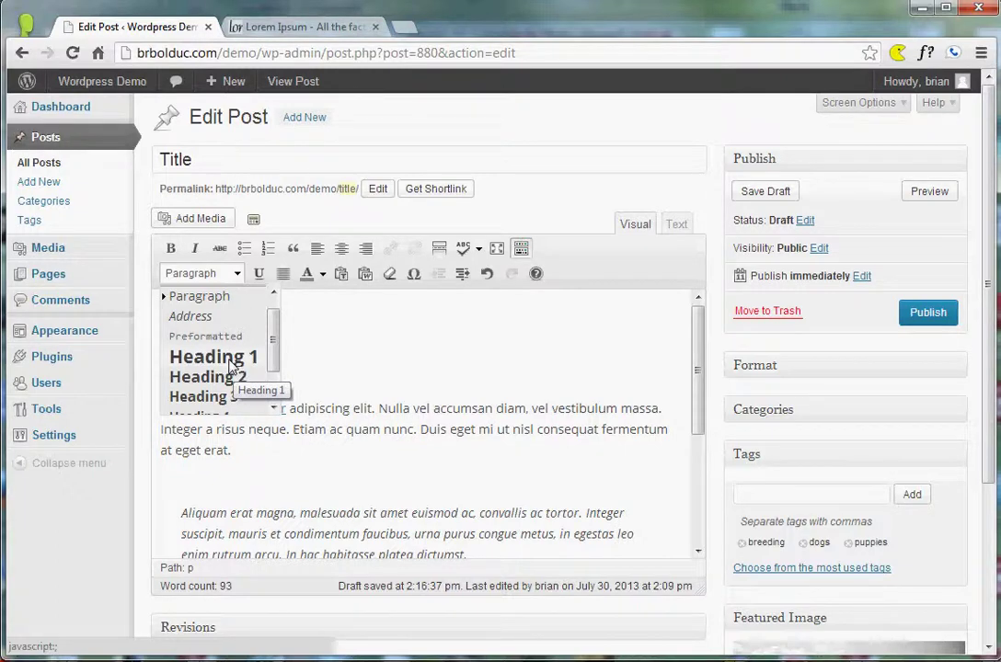
left_click(220, 168)
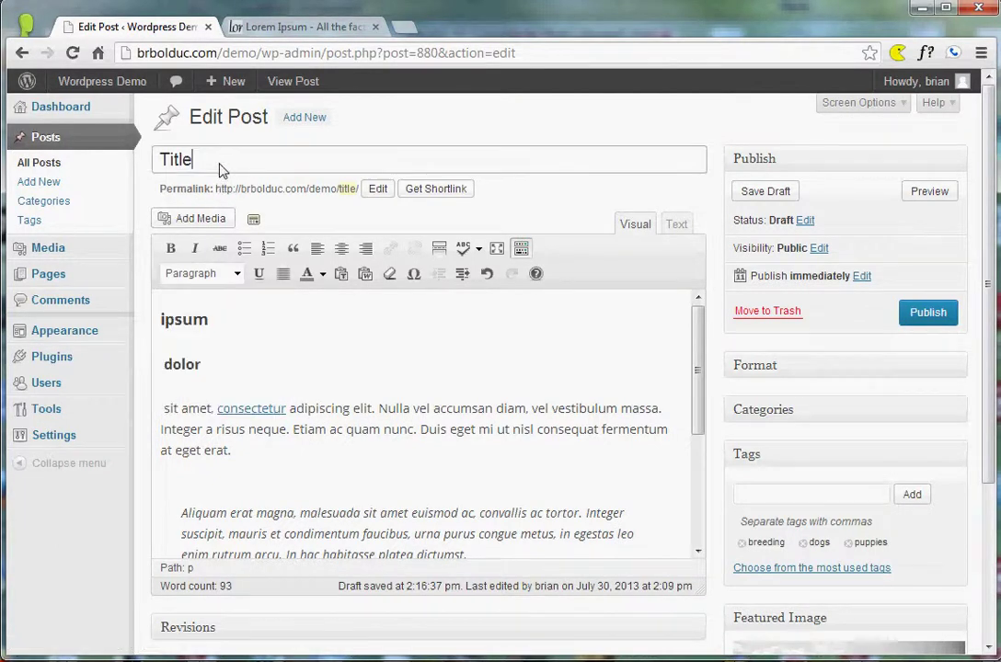
left_click_drag(221, 168, 162, 162)
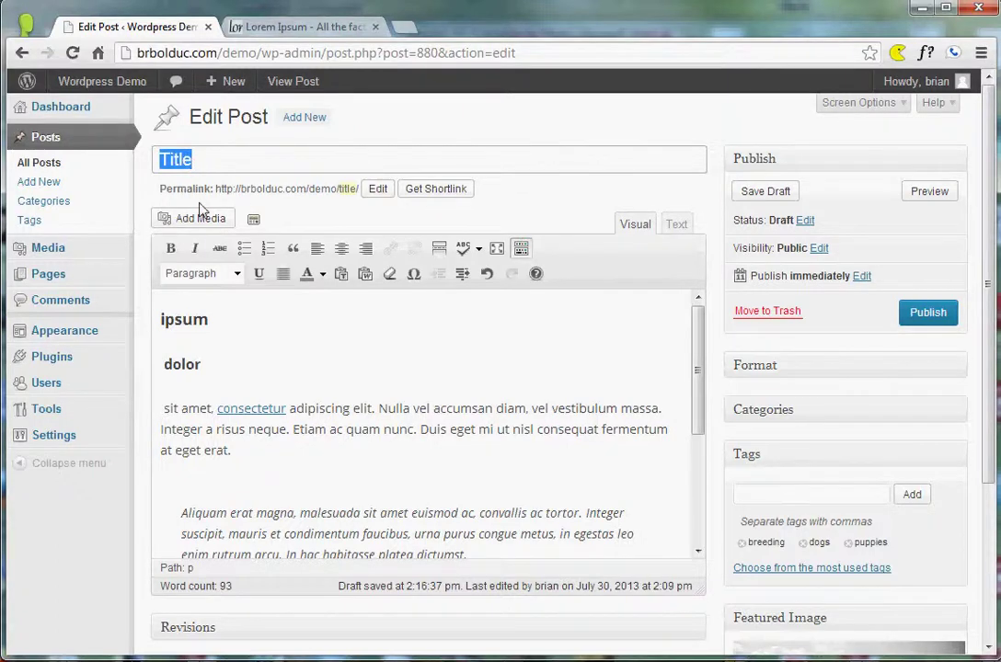
left_click(237, 276)
left_click(369, 349)
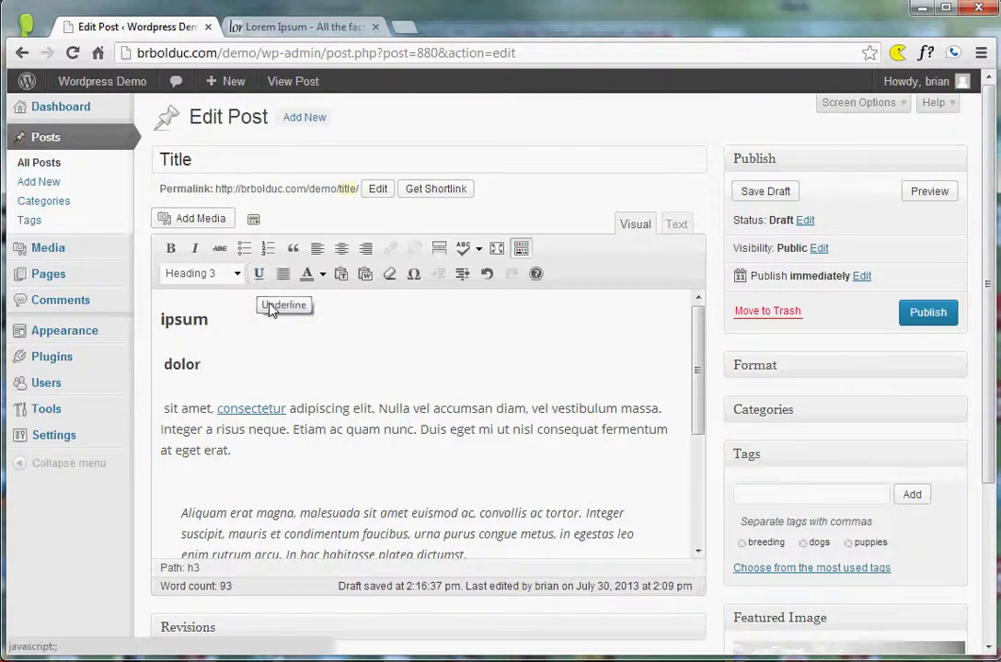
- Underline the word "vel" after "Nulla" in the paragraph below the "dolor" heading
left_click(405, 414)
double_click(421, 408)
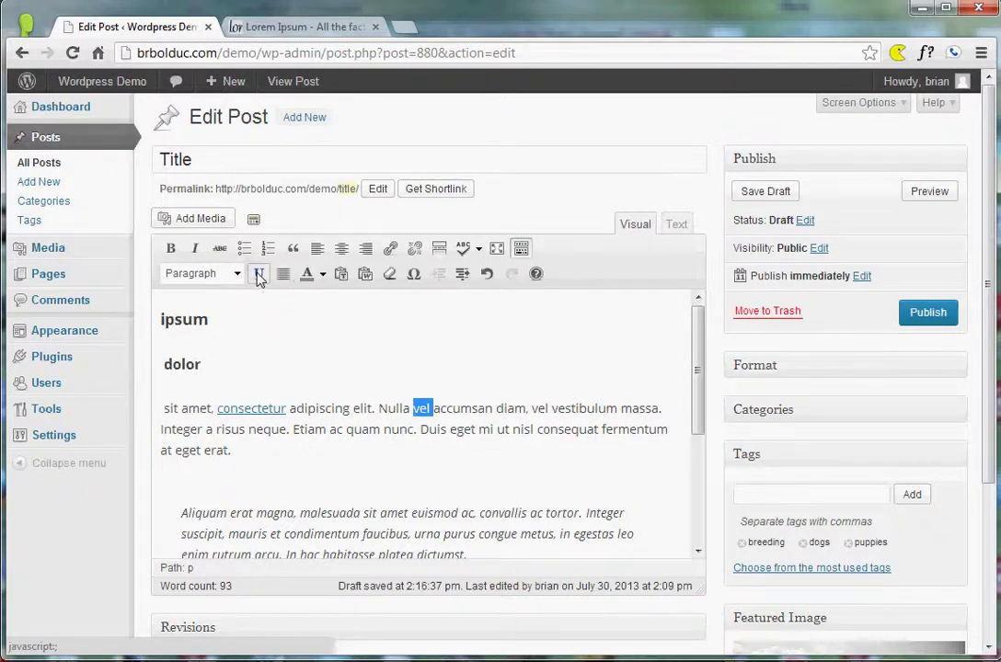
left_click(260, 276)
left_click(399, 423)
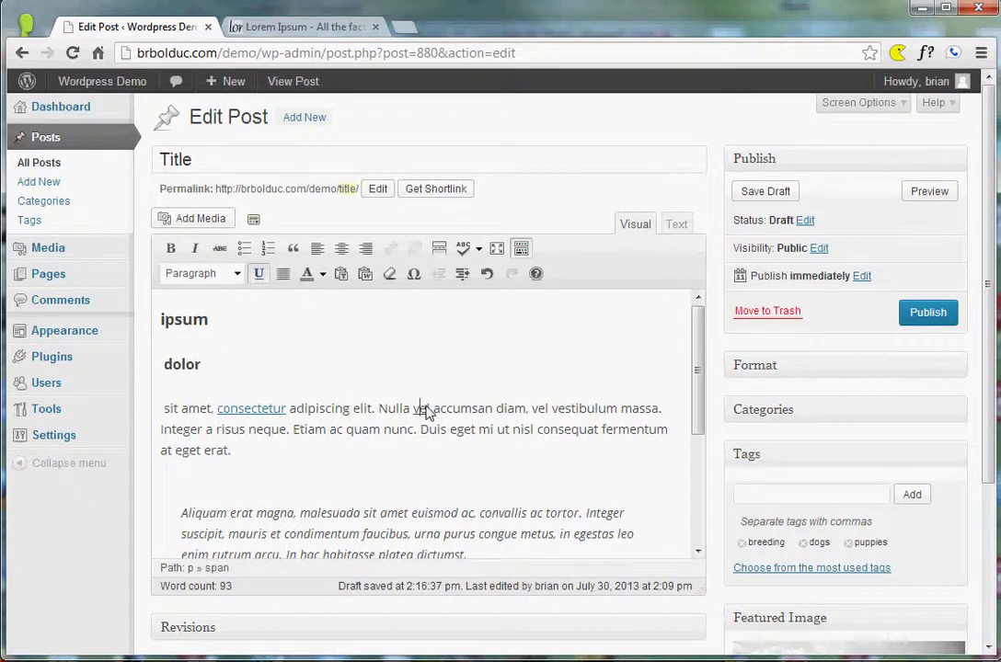
double_click(423, 409)
- Toggle full justification on the paragraph beginning "sit amet"
left_click(476, 408)
left_click(283, 274)
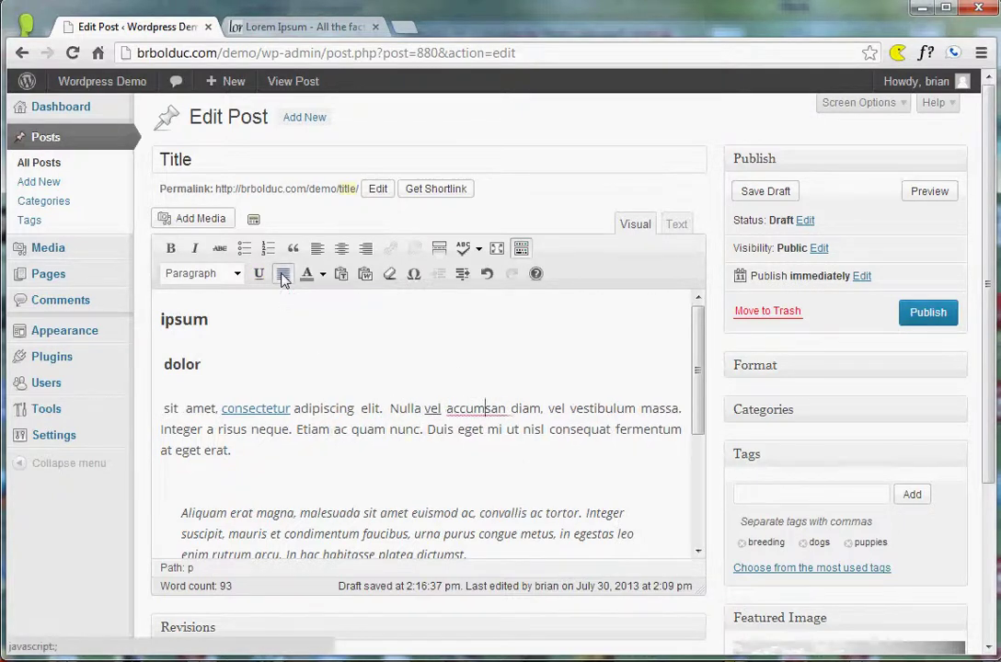
left_click(283, 274)
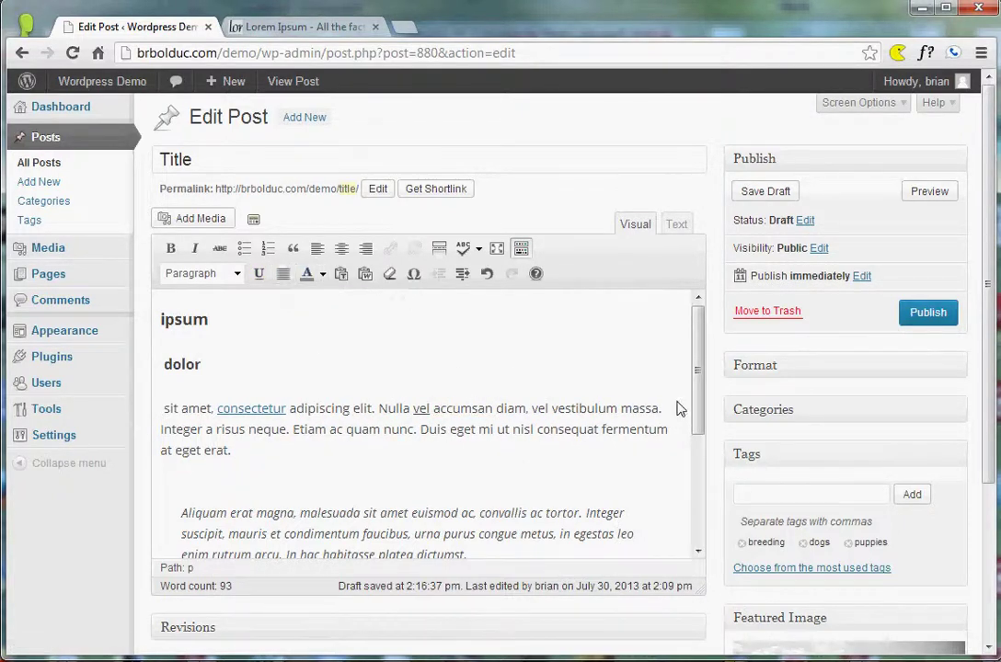
left_click(283, 274)
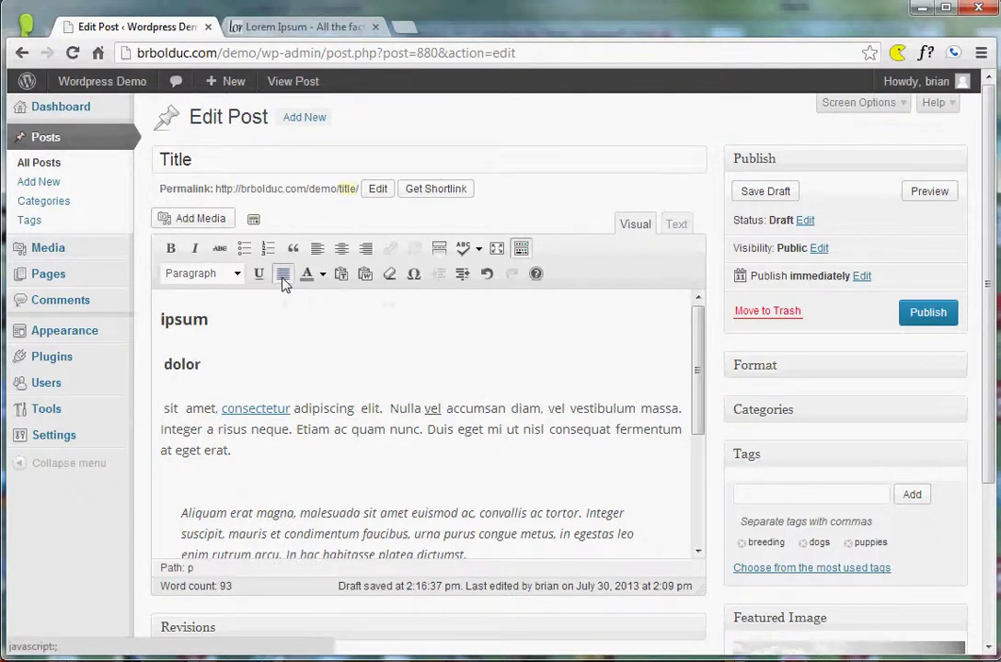
- Change the text color of the word "adipiscing" in the paragraph beginning "sit amet" to green
left_click_drag(699, 386, 679, 455)
scroll(552, 442, "up", 1)
left_click(429, 430)
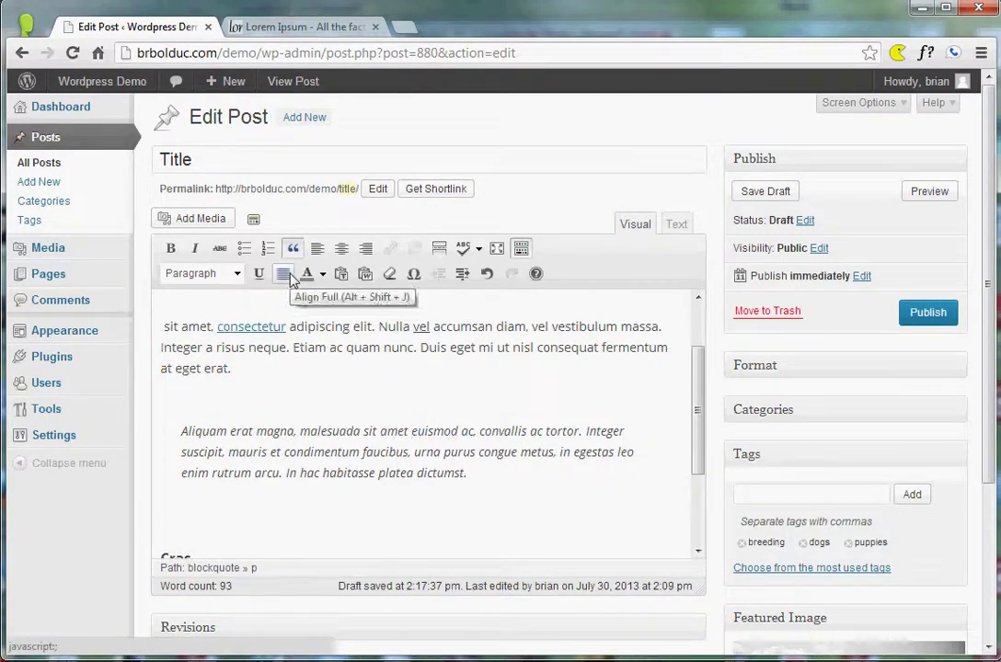
double_click(345, 326)
left_click(322, 273)
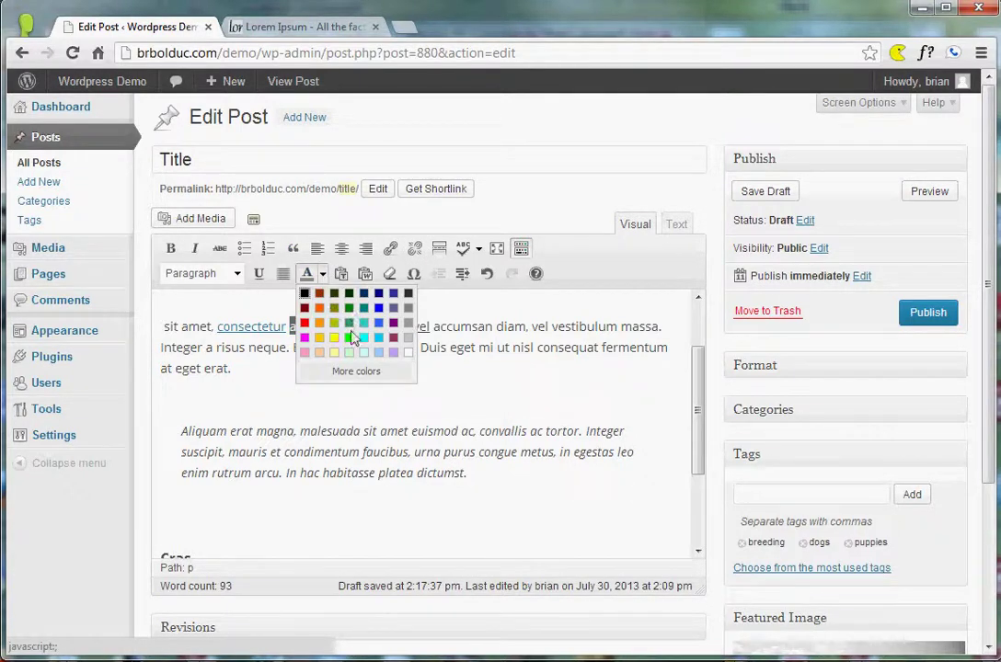
left_click(349, 324)
left_click(404, 347)
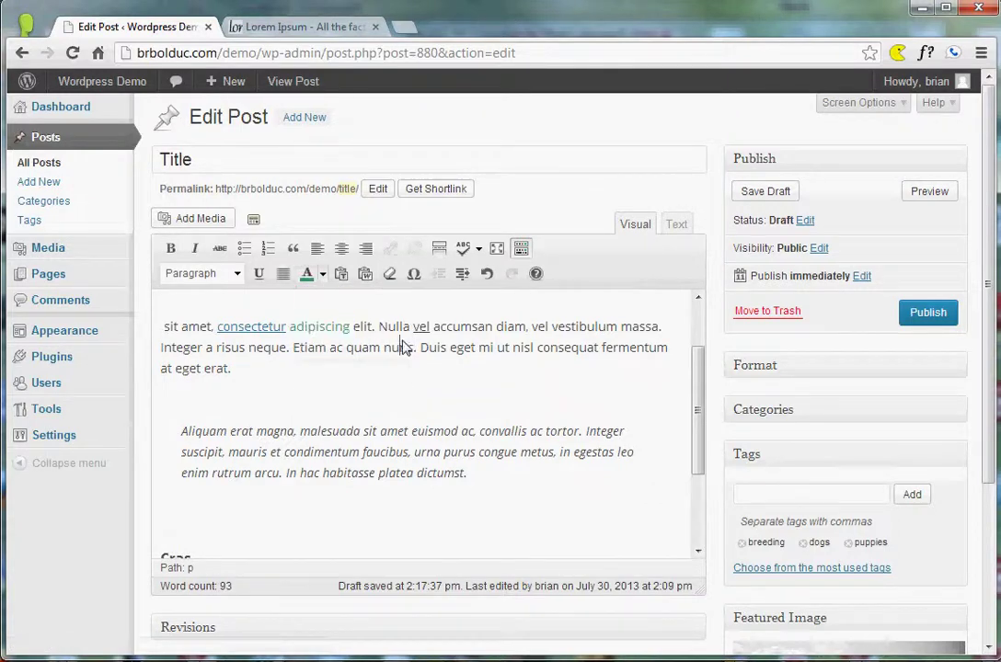
- Remove the formatting from the text between "amet" and "accumsan" in the paragraph beginning "sit amet"
left_click(331, 329)
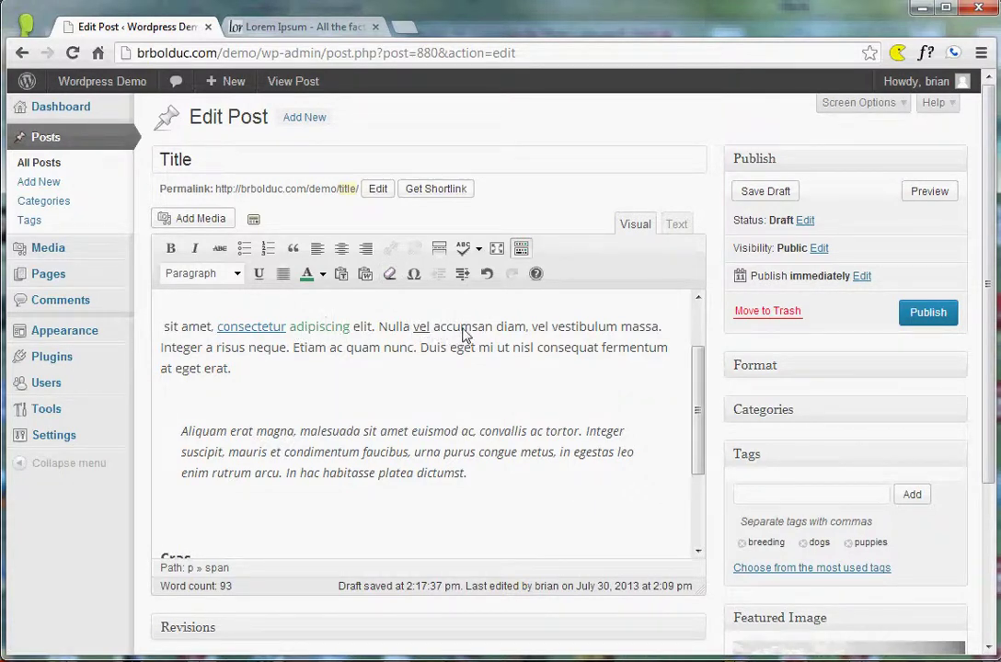
left_click_drag(460, 326, 204, 335)
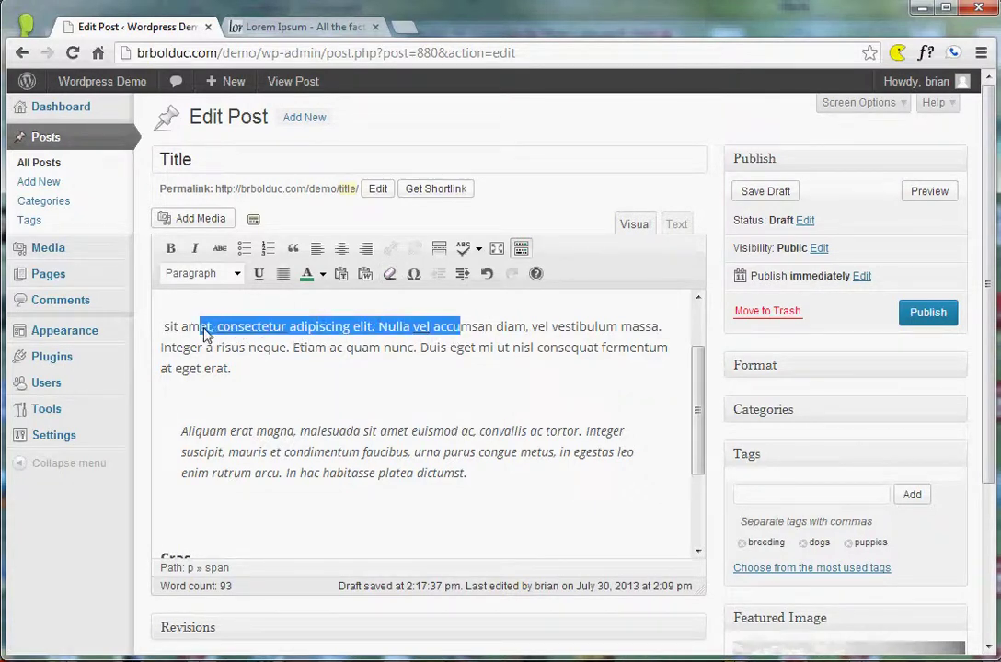
left_click_drag(328, 327, 232, 286)
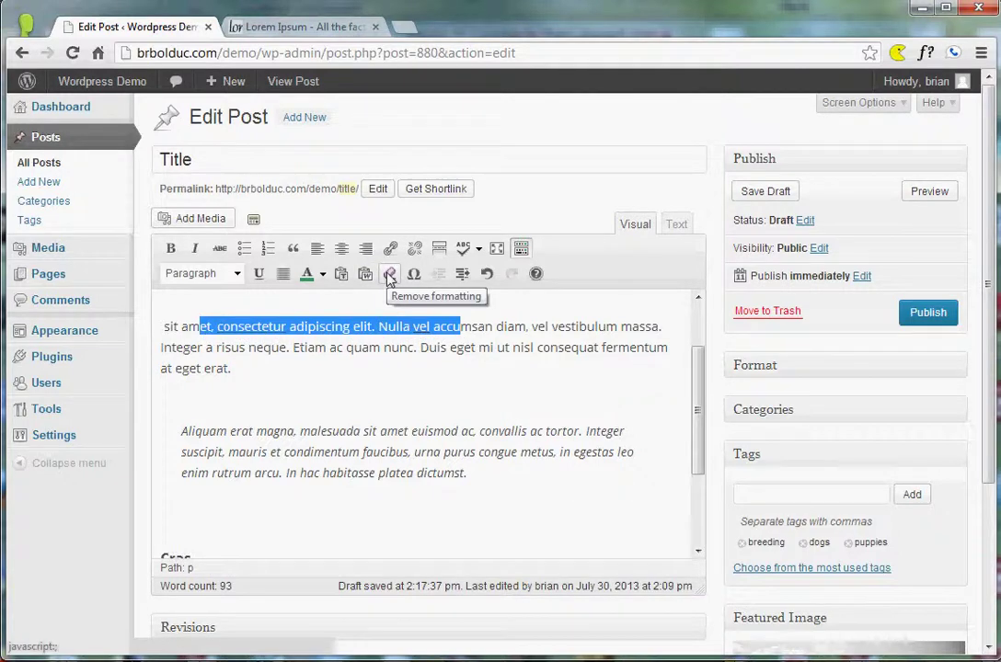
left_click(389, 276)
left_click(479, 331)
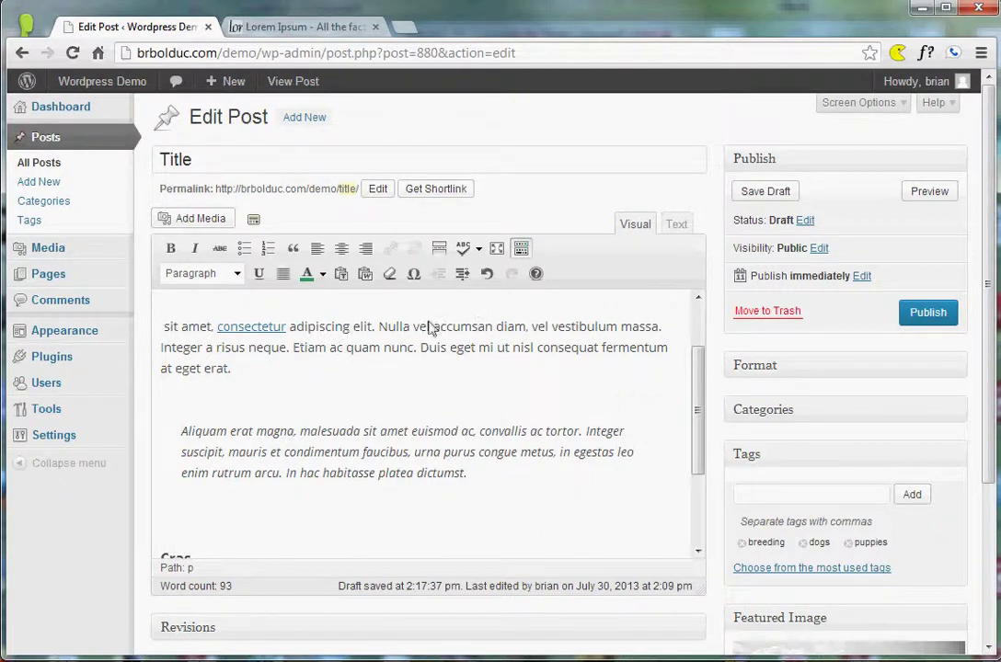
- Open the link settings of "consectetur" and close them without making changes
left_click(257, 329)
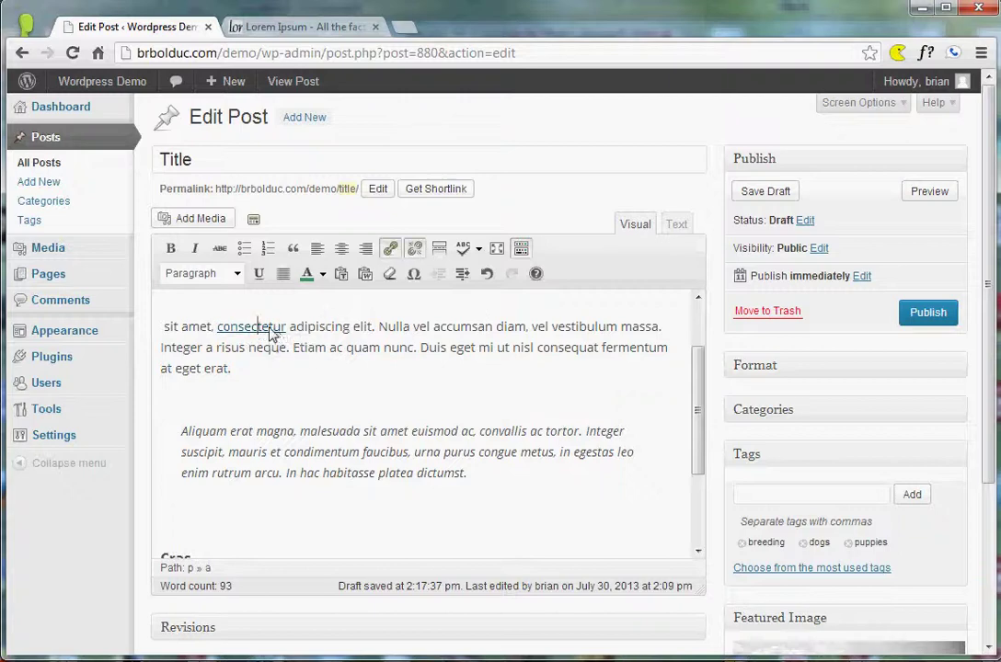
left_click(391, 250)
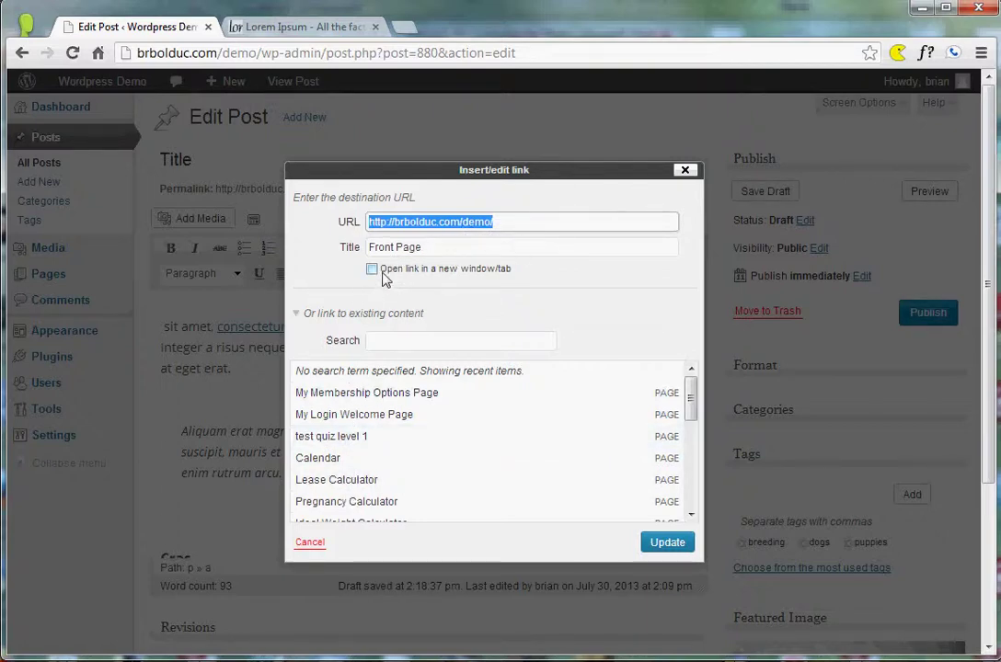
left_click(685, 171)
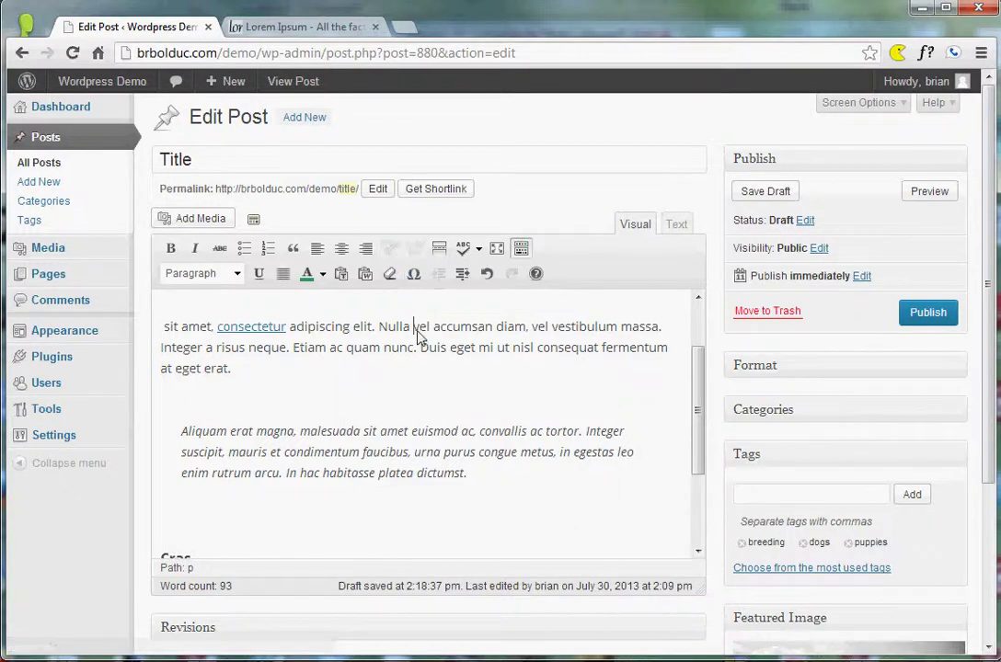
- Insert the custom character ¾ before "vel accumsan" in the paragraph beginning "sit amet"
left_click(415, 274)
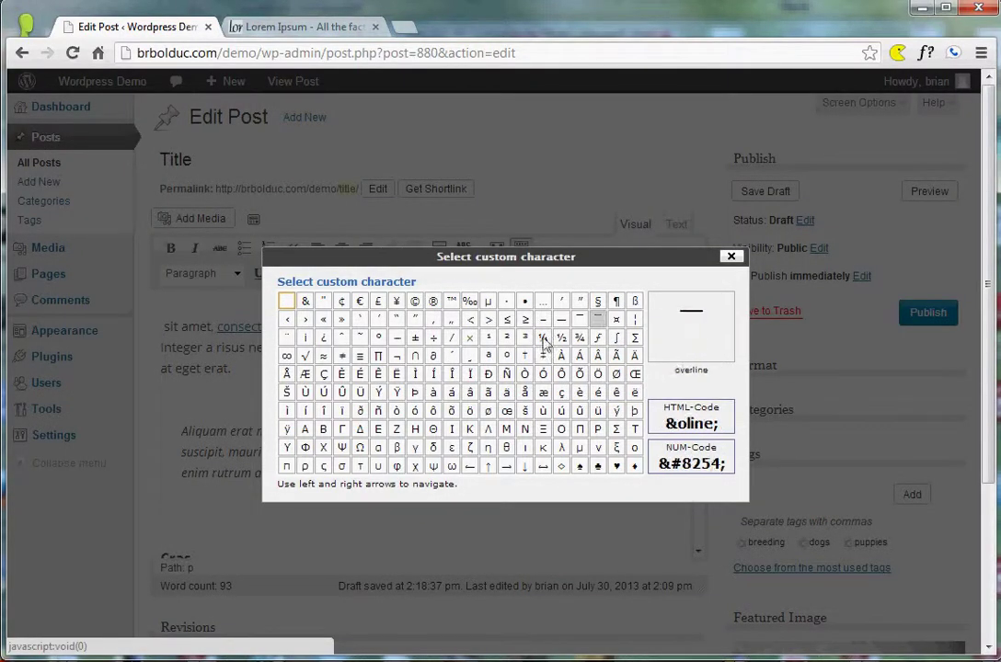
left_click(581, 338)
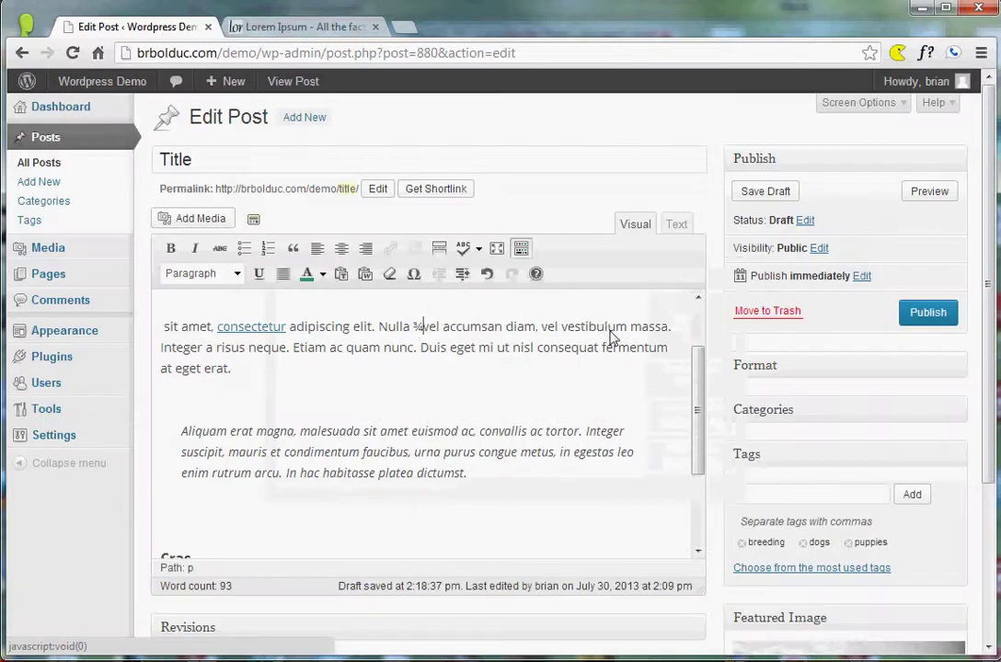
- Indent the paragraph beginning "sit amet" two levels and outdent it two levels again
left_click(463, 273)
left_click(463, 273)
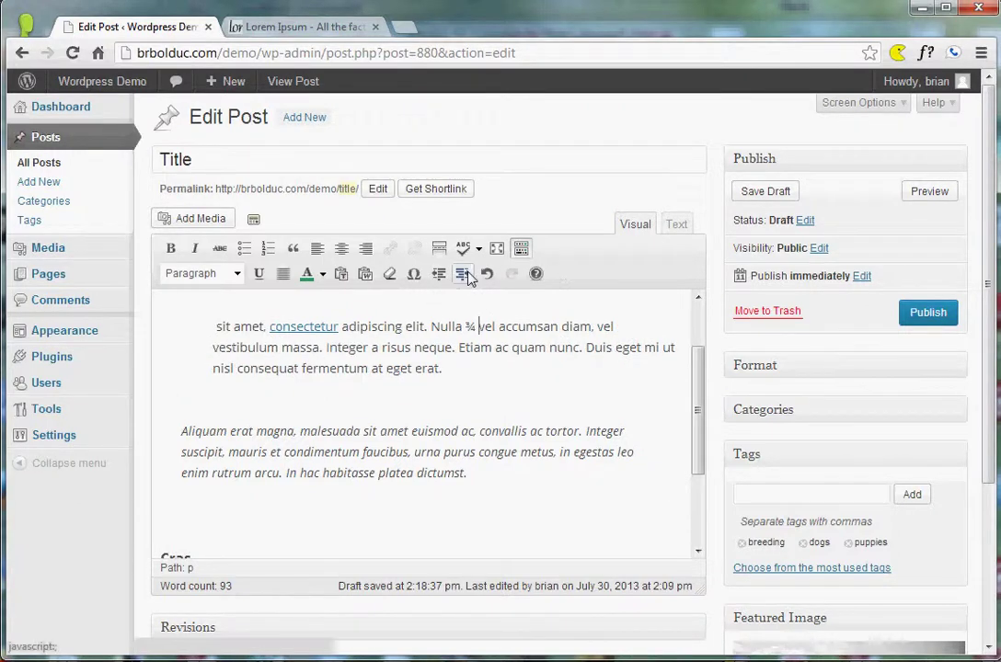
left_click(437, 275)
left_click(436, 275)
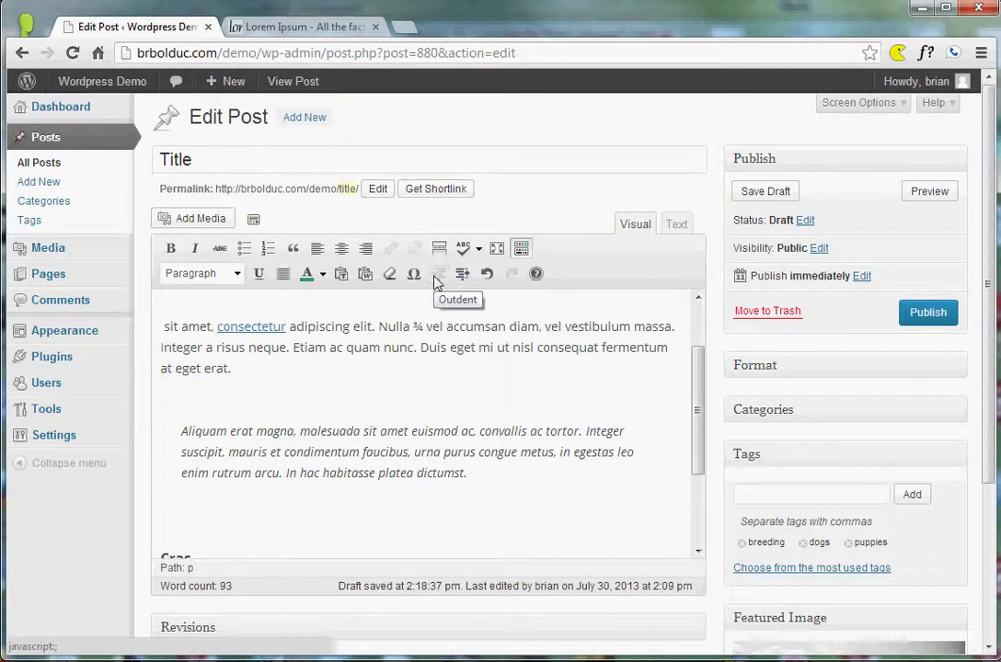
- Undo the recent indentation edits and the ¾ insertion, and redo them all
left_click(487, 275)
left_click(488, 274)
left_click(488, 274)
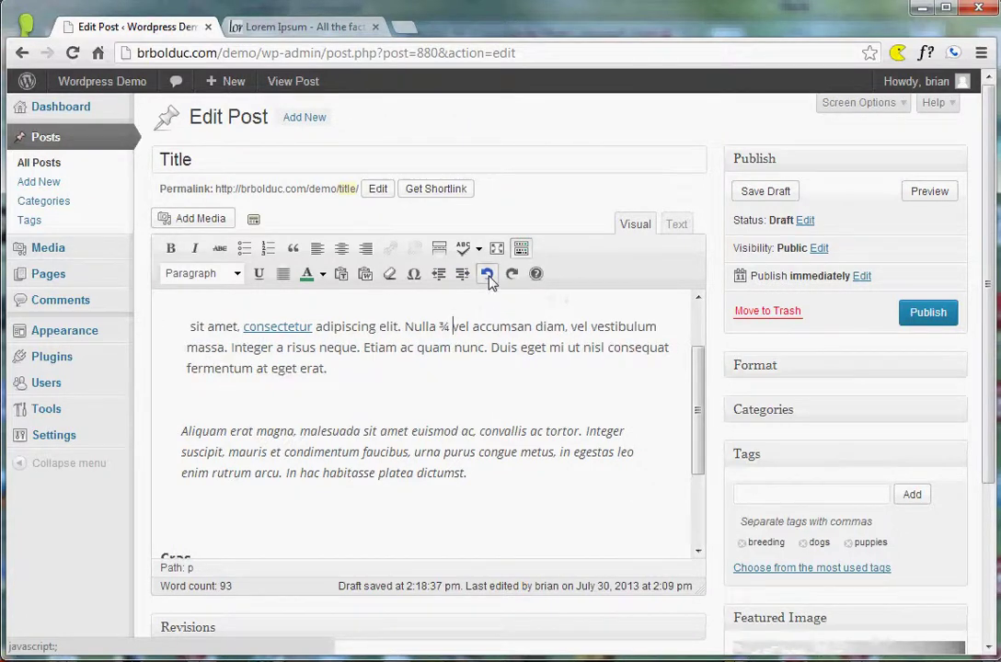
left_click(488, 275)
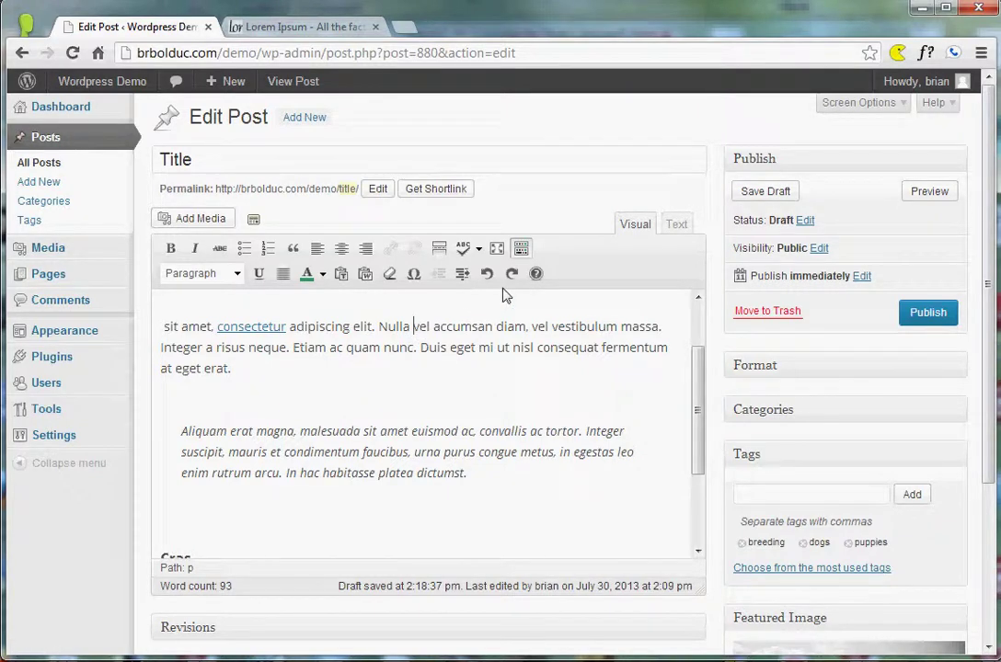
left_click(512, 274)
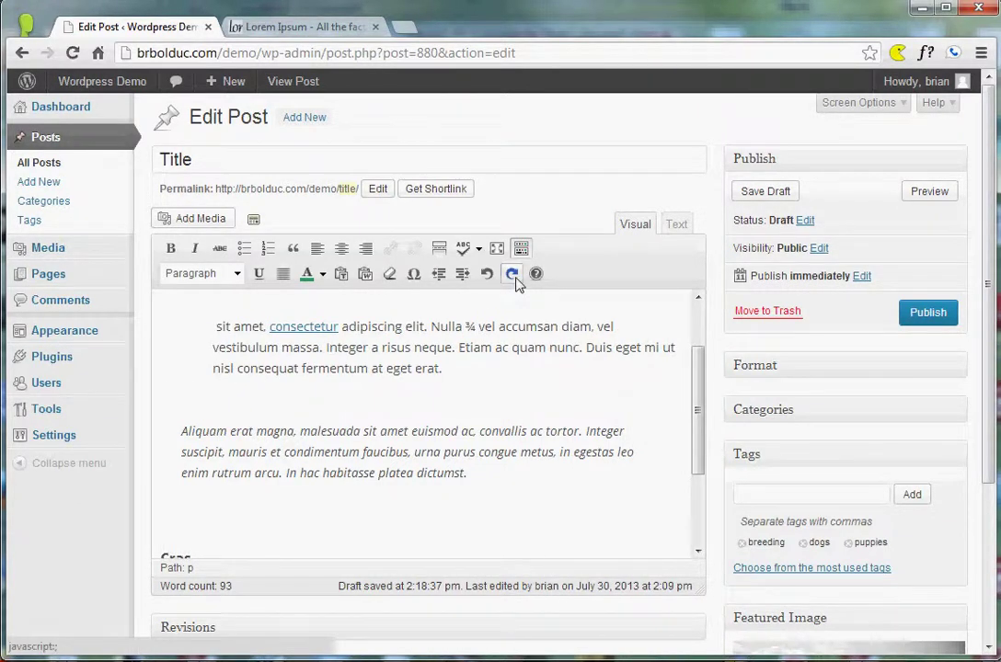
left_click(516, 280)
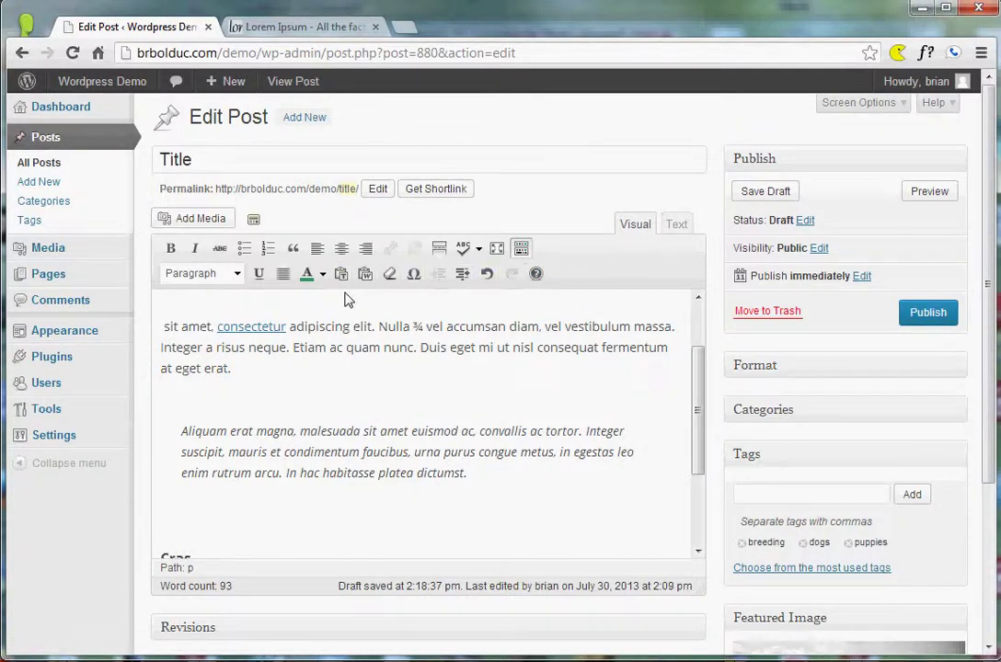
- Add an empty paragraph below the "list item" bullet at the end of the post
scroll(348, 299, "down", 5)
left_click(276, 313)
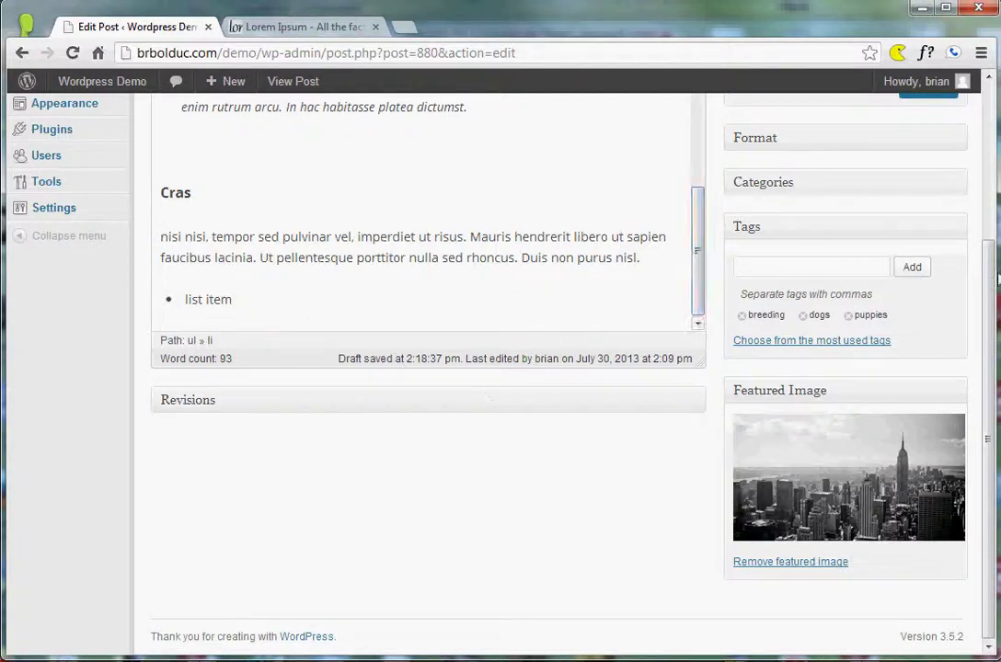
scroll(994, 280, "up", 3)
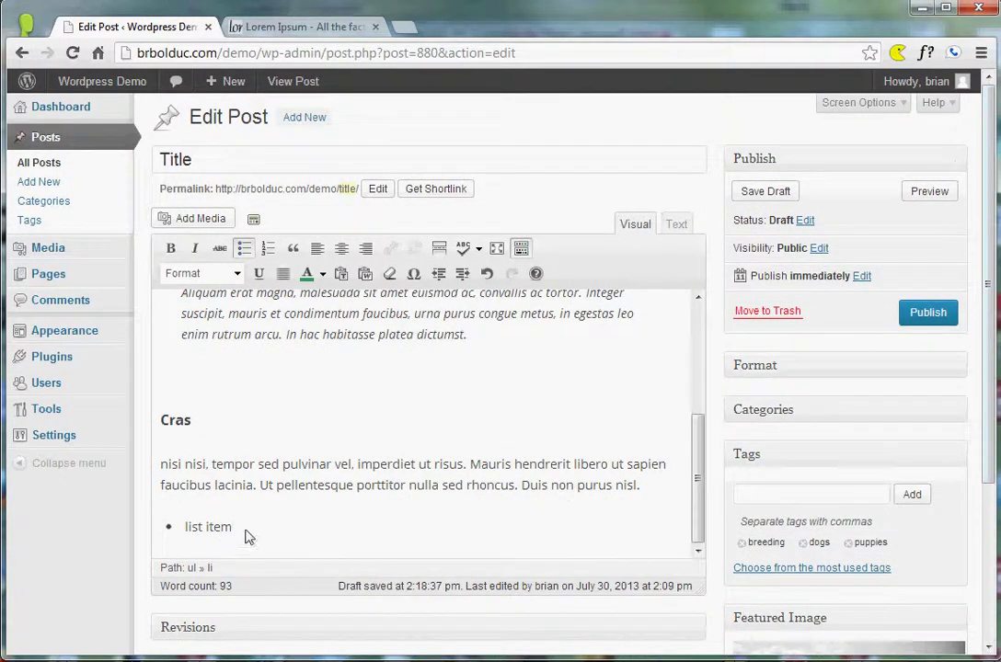
key("Return")
key("Return")
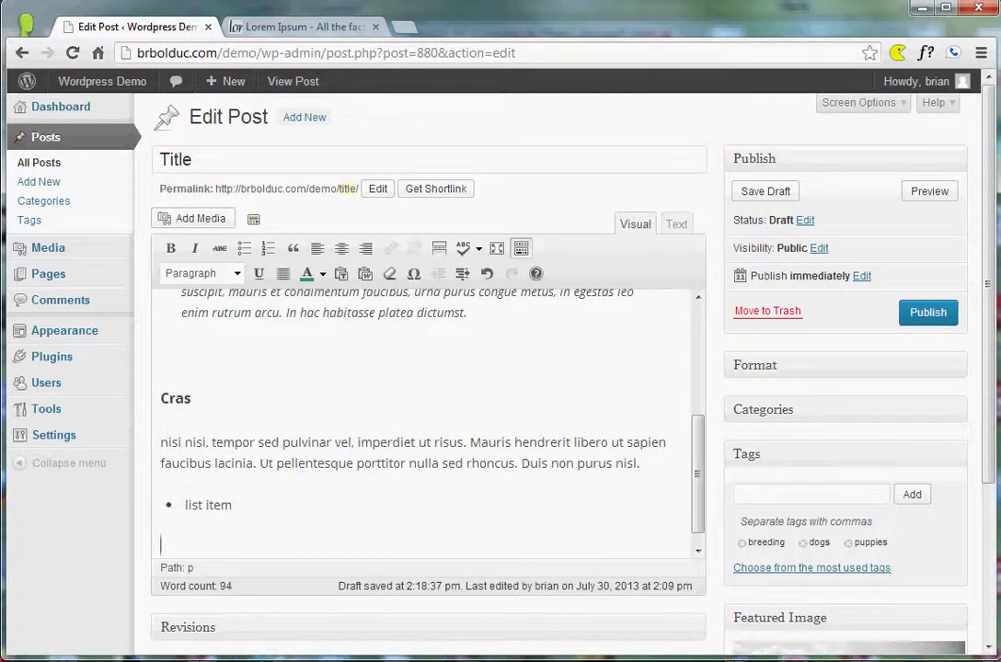
- Switch to the resume document in Microsoft Word, select and copy its entire content, and return to the post in the browser
key("alt+Tab")
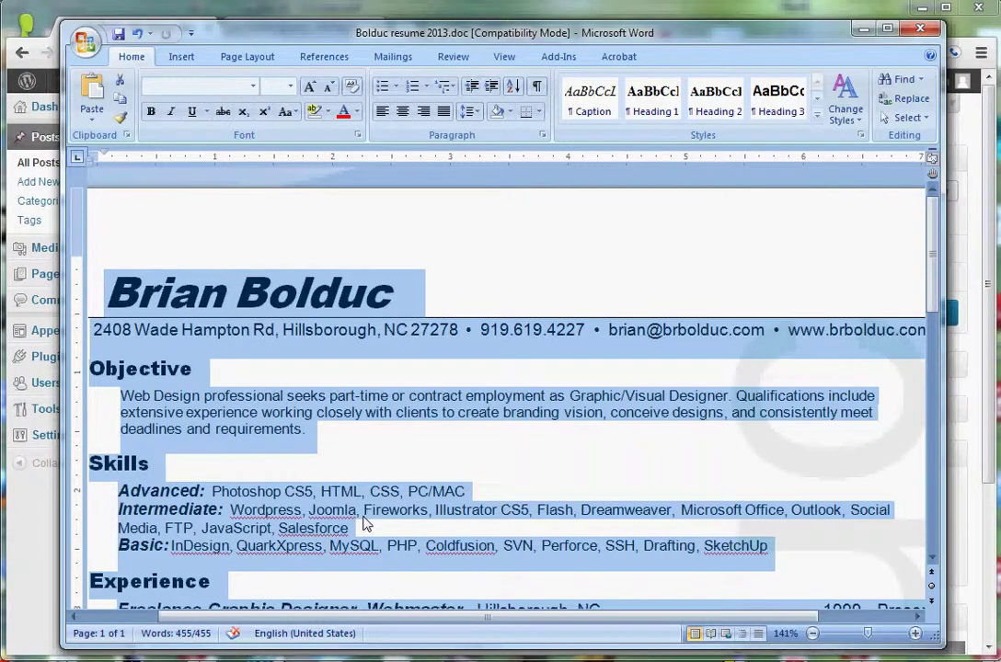
left_click(536, 480)
scroll(537, 480, "down", 6)
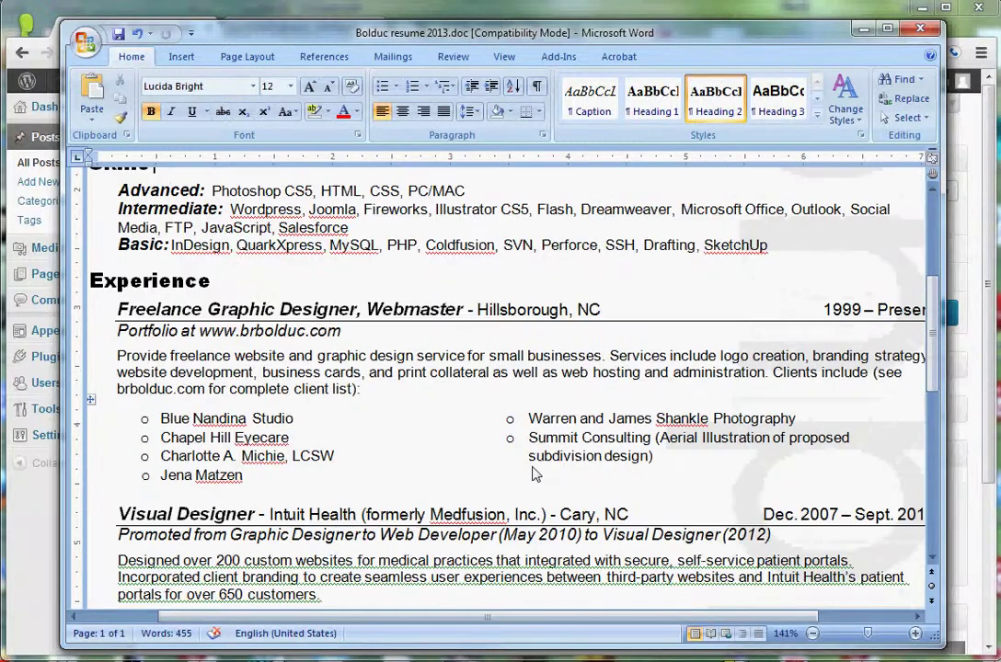
scroll(536, 473, "up", 4)
key("ctrl+a")
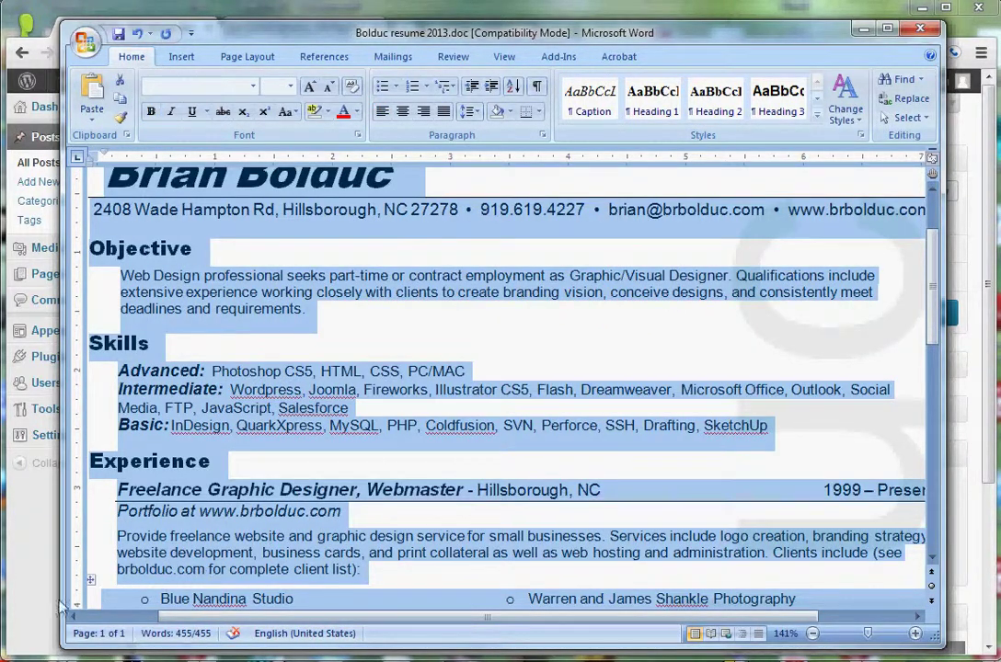
left_click(24, 473)
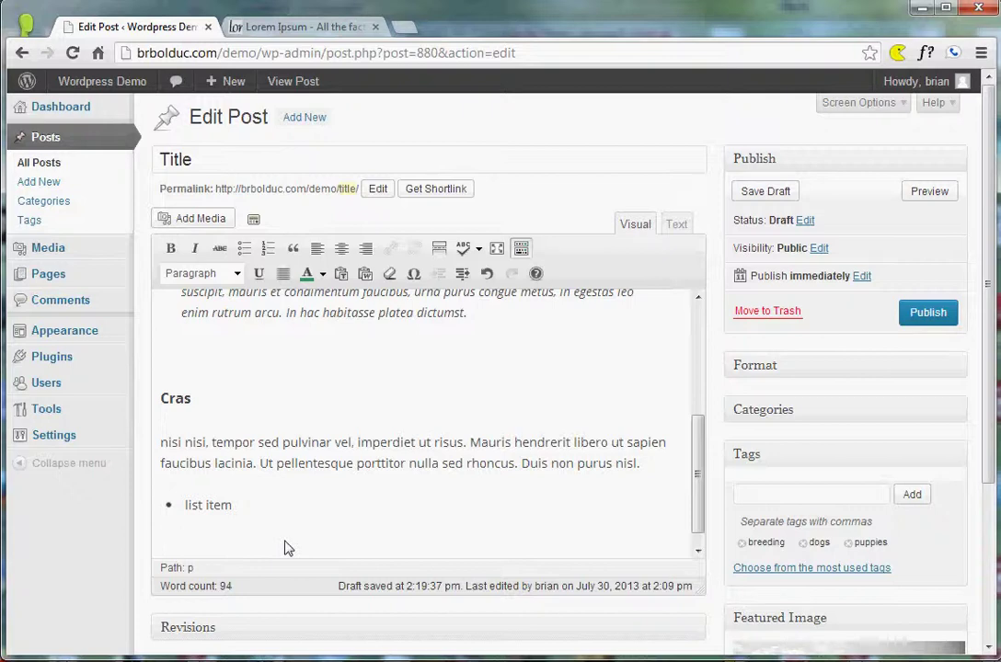
- Paste the copied resume directly into the empty paragraph below the list and undo the paste
key("ctrl+v")
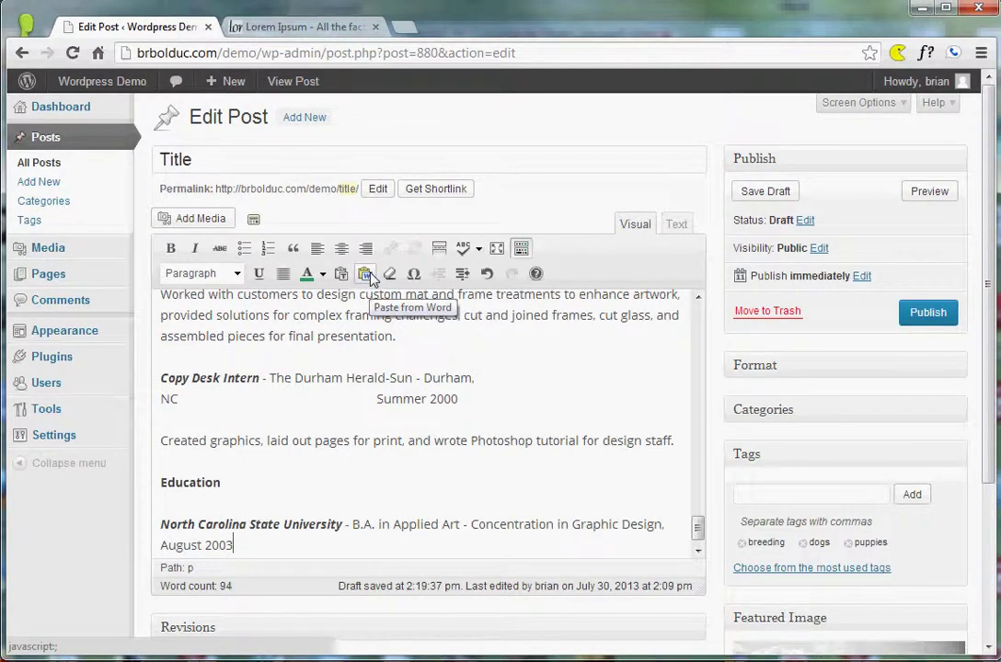
left_click(489, 276)
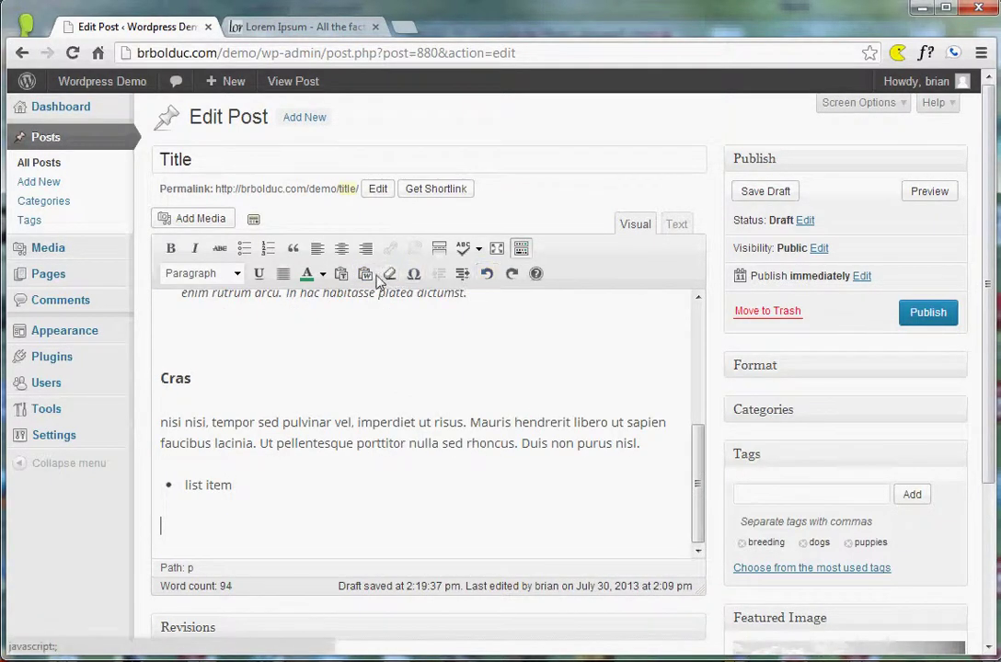
- Insert the copied resume below the list with Paste from Word, review the result and undo the insertion
left_click(365, 274)
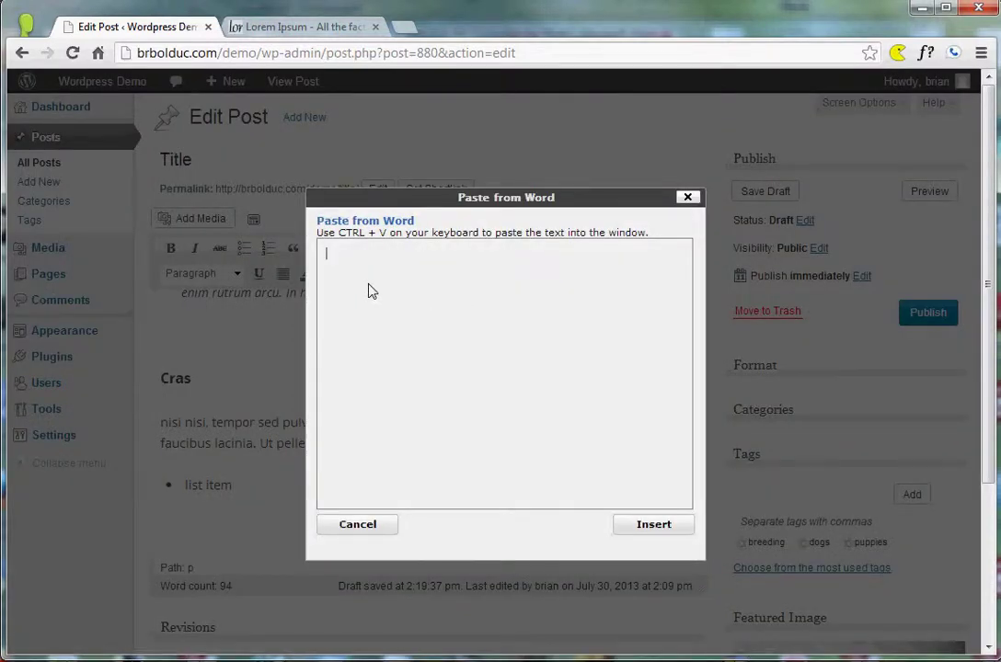
key("ctrl+v")
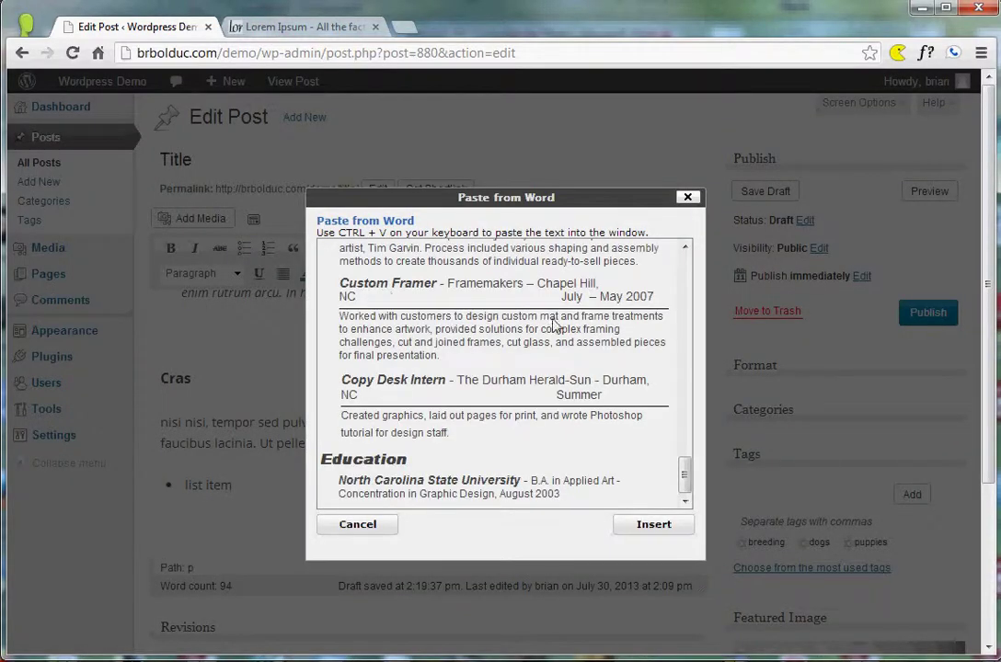
left_click(644, 523)
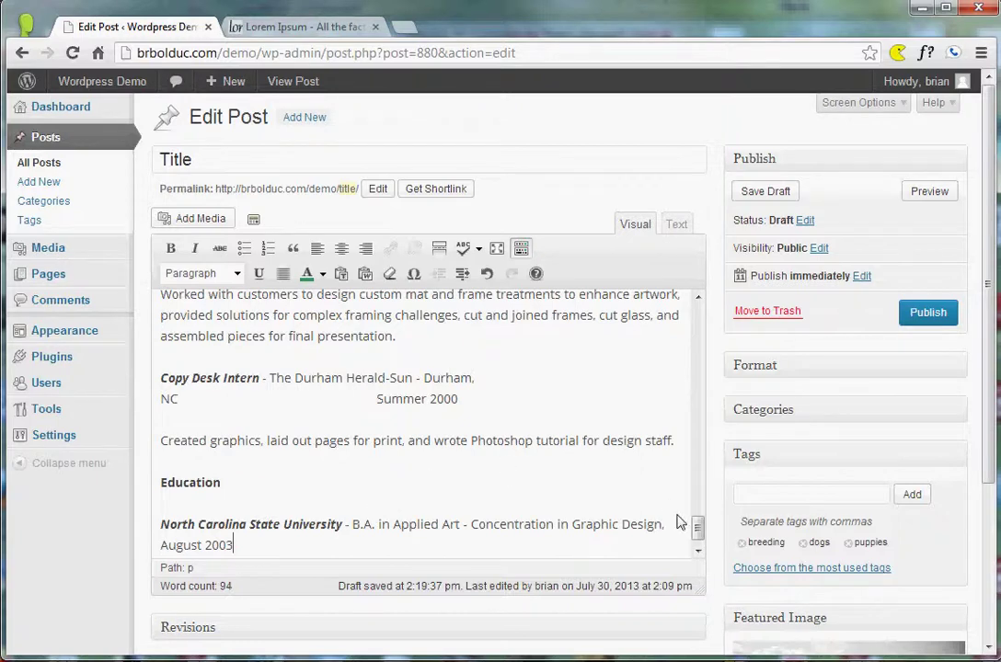
left_click_drag(697, 526, 697, 393)
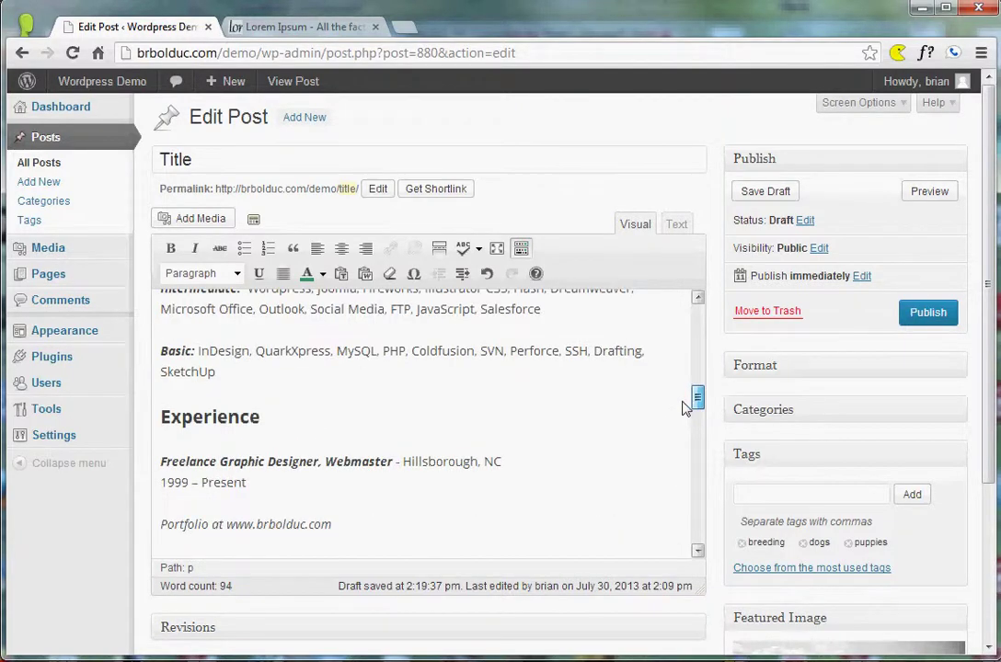
key("ctrl+z")
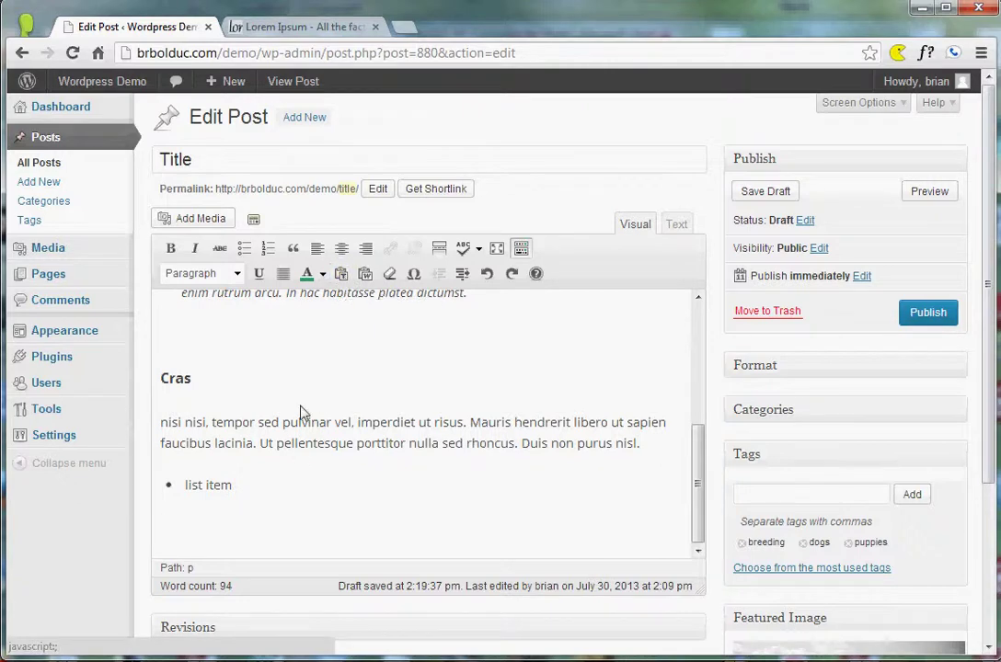
- Insert the copied resume below the list with Paste as Plain Text, with Keep linebreaks turned off
left_click(341, 274)
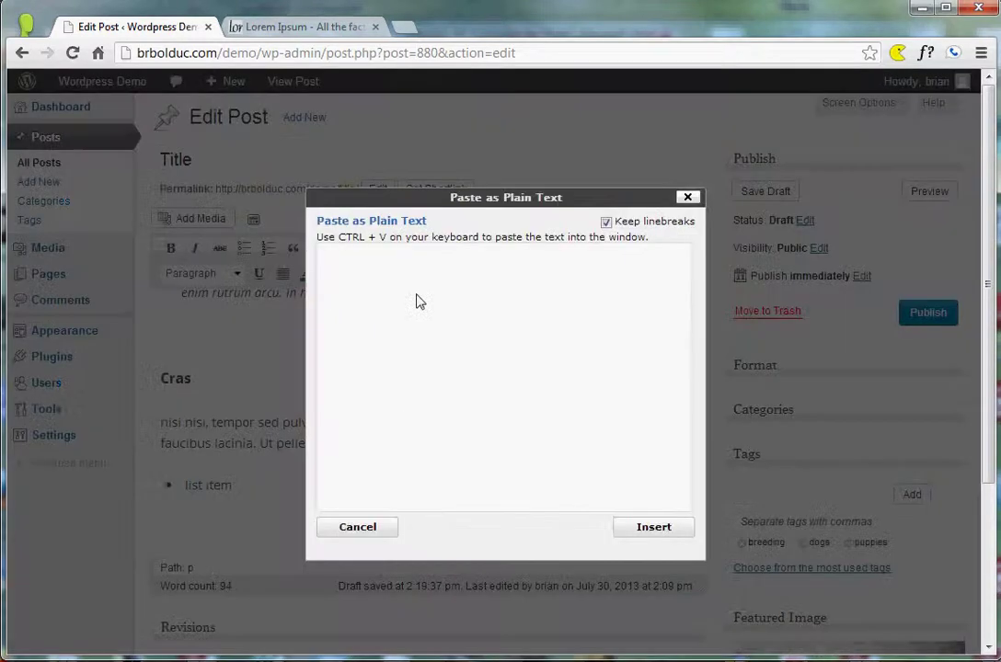
key("ctrl+v")
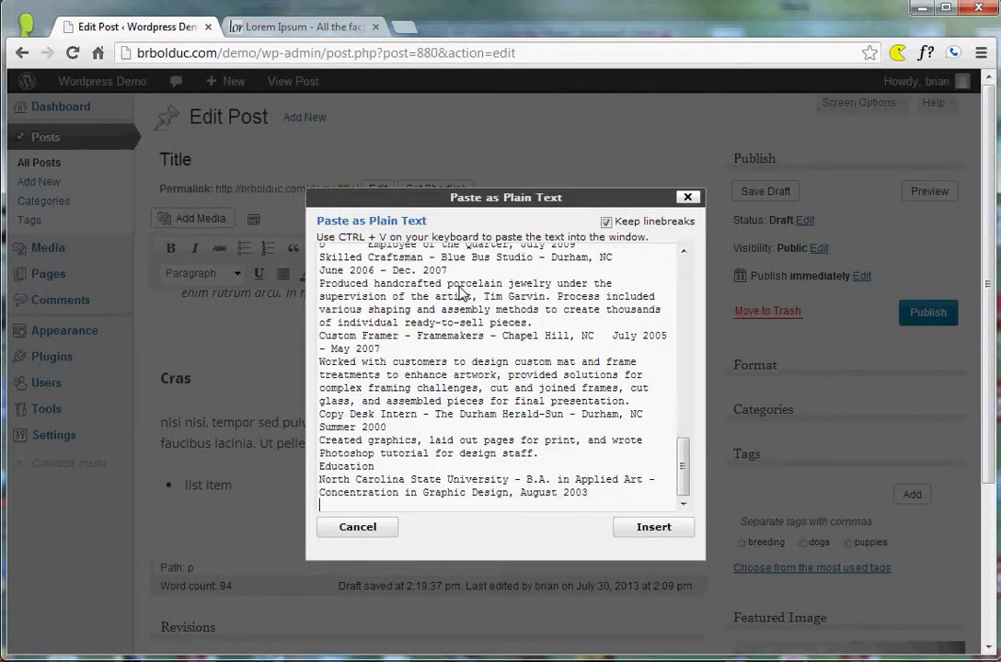
left_click_drag(682, 464, 677, 253)
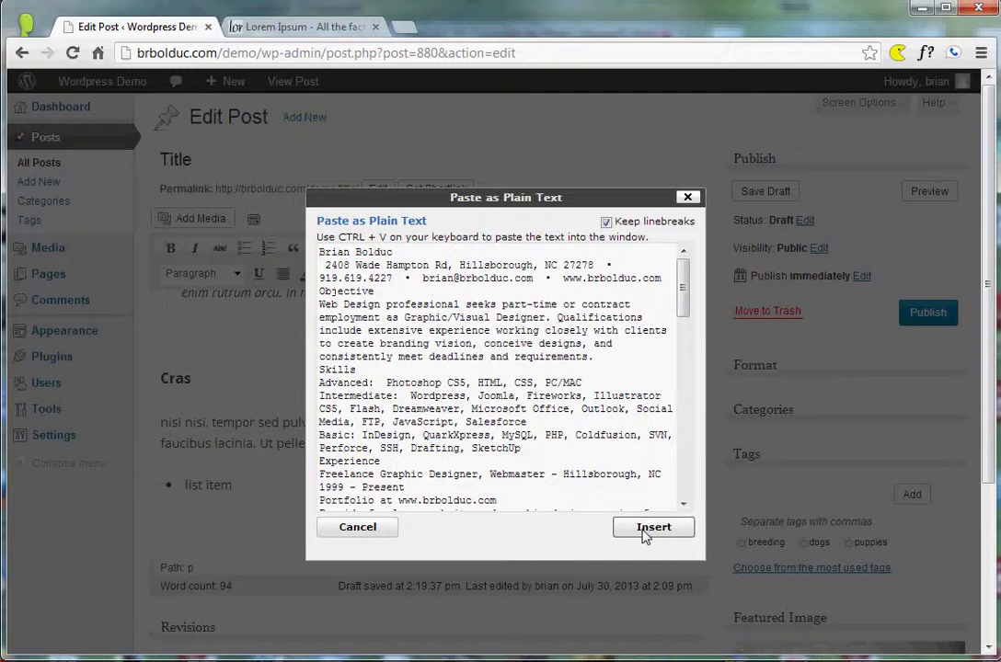
left_click(606, 221)
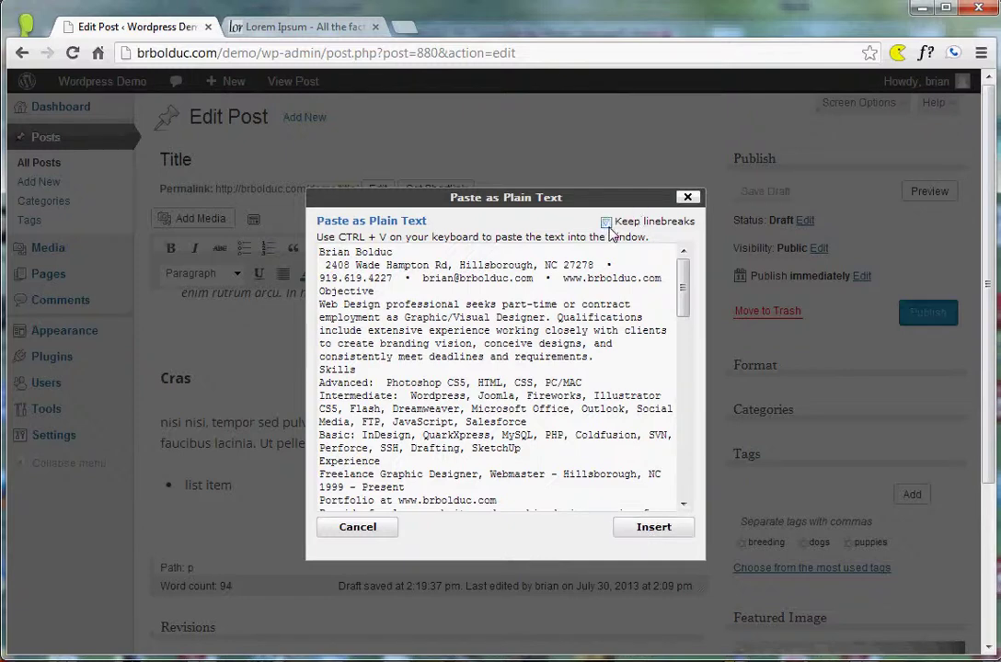
left_click(652, 527)
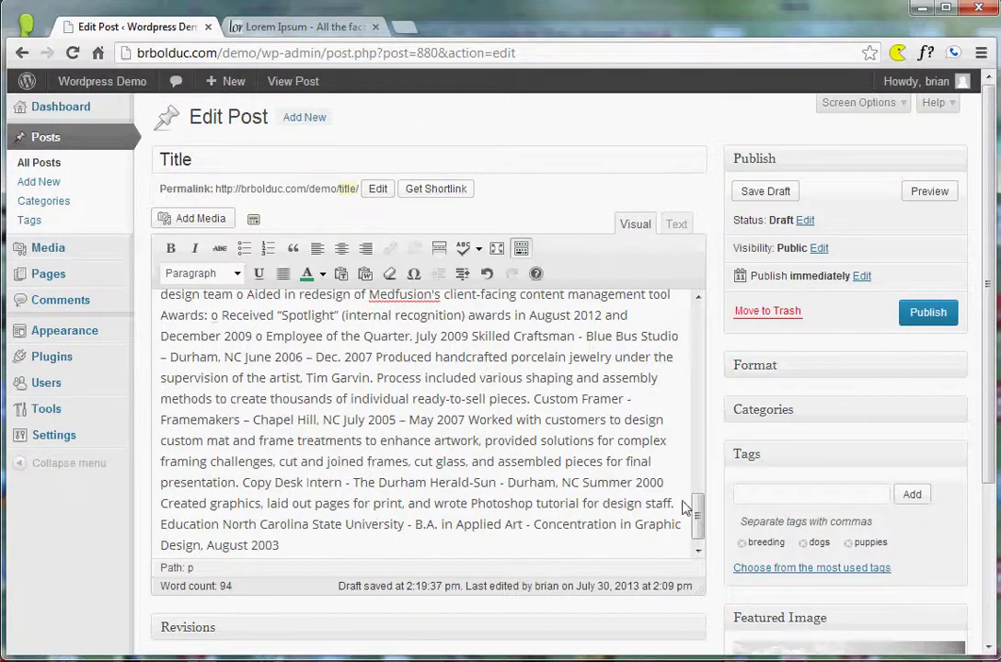
- Split the person's name at the start of the inserted resume into its own paragraph and format it as Heading 2
left_click_drag(699, 515, 699, 391)
left_click(239, 416)
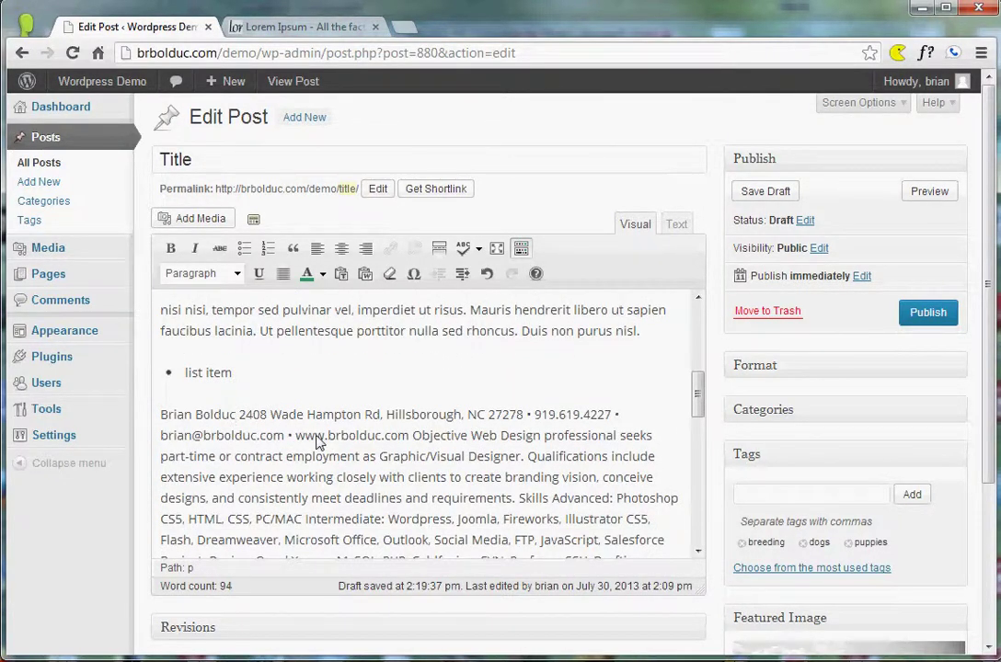
key("Return")
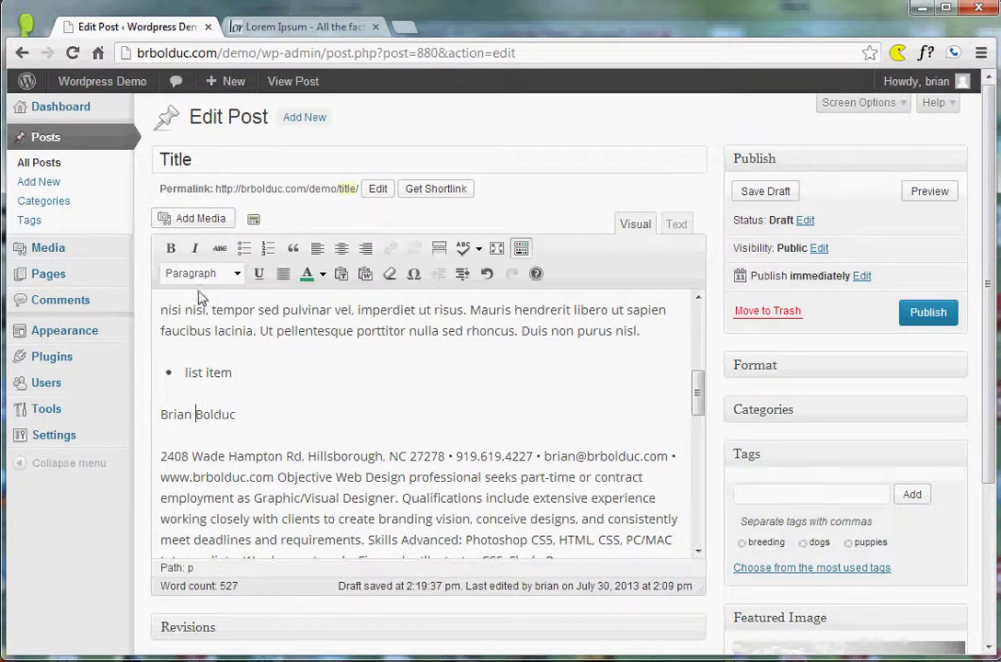
left_click(238, 274)
left_click(208, 377)
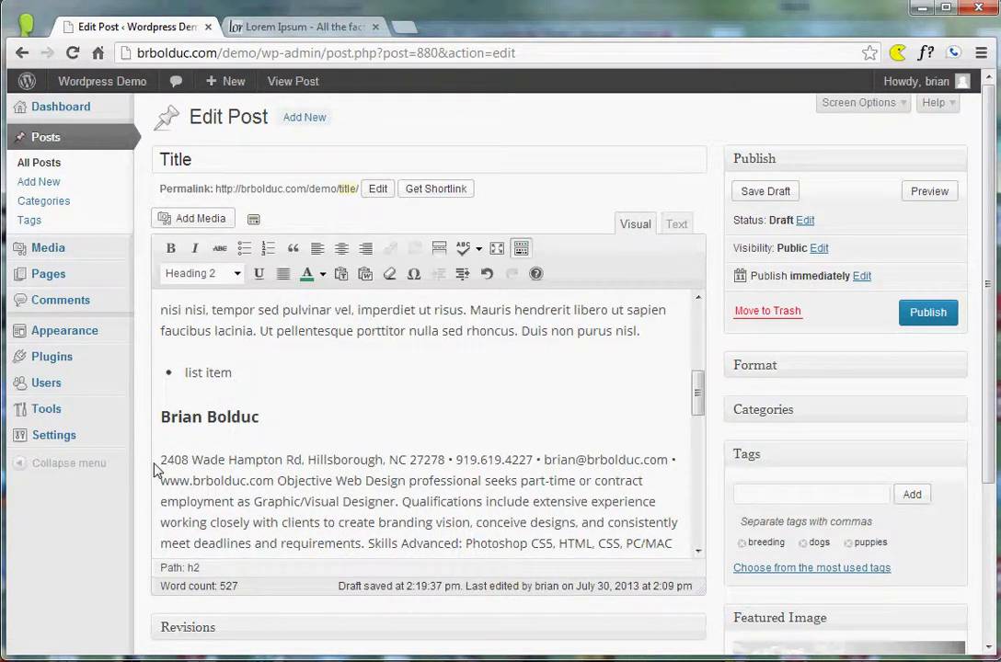
- Format the resume text under the name as Heading 6 and break it into a new block before "Objective"
left_click_drag(161, 462, 278, 487)
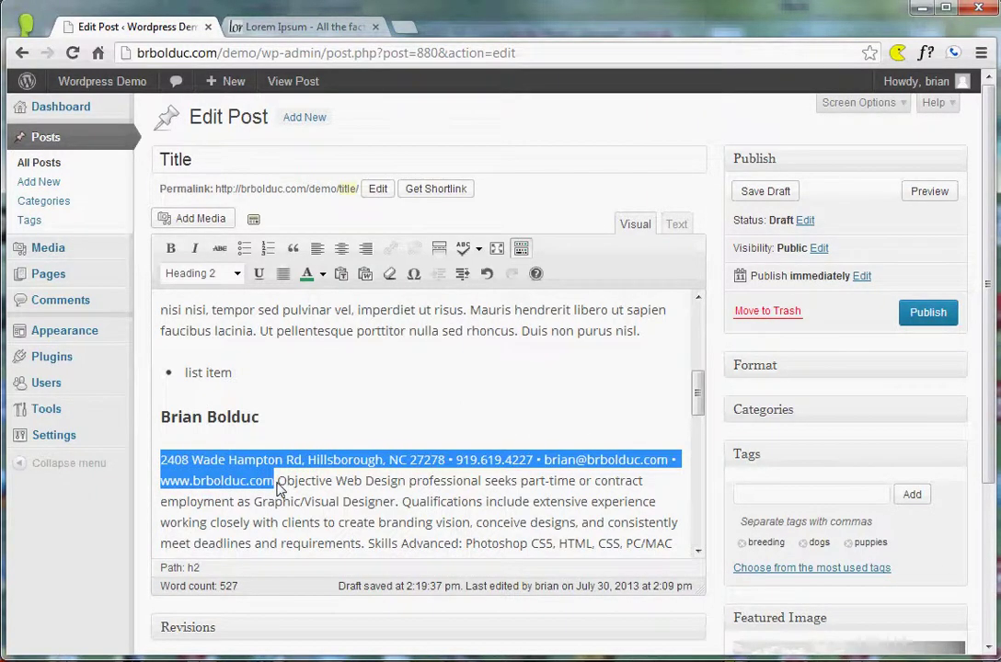
left_click(236, 274)
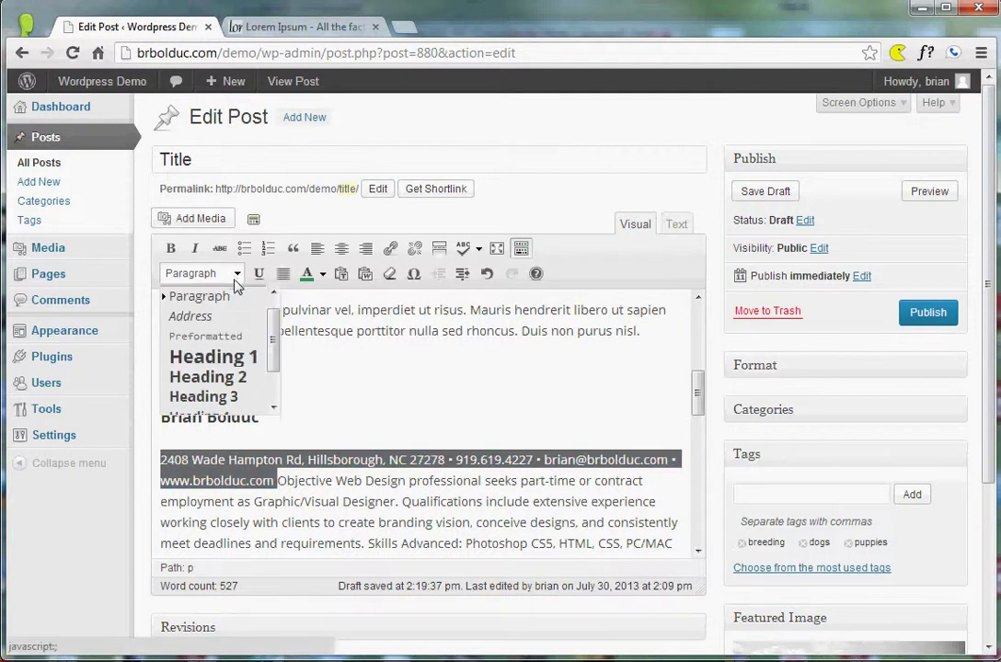
scroll(271, 369, "down", 2)
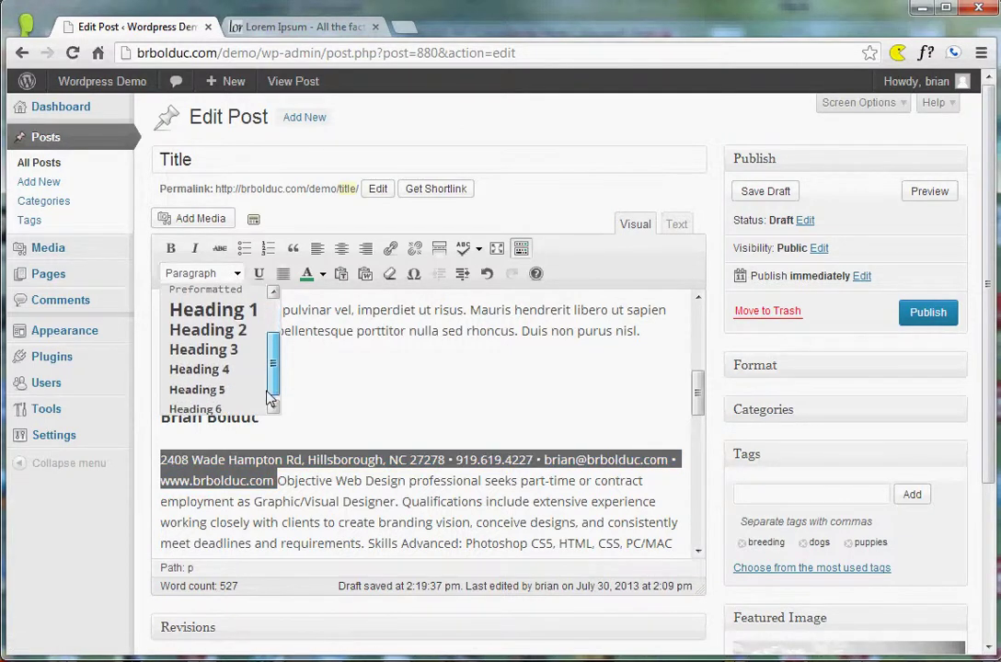
left_click(219, 401)
left_click(238, 276)
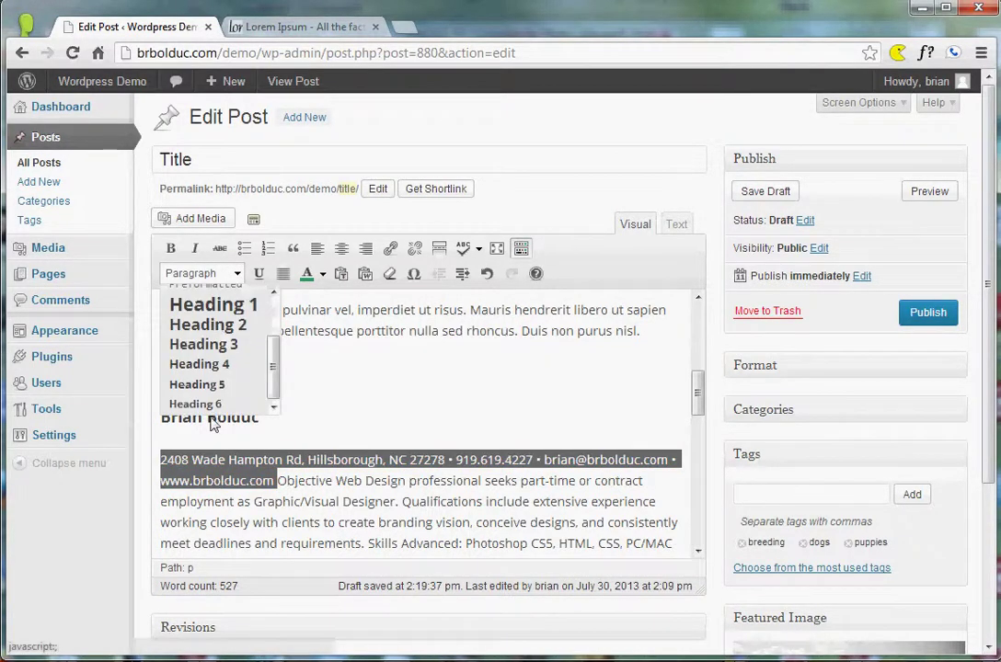
left_click(204, 405)
left_click(263, 477)
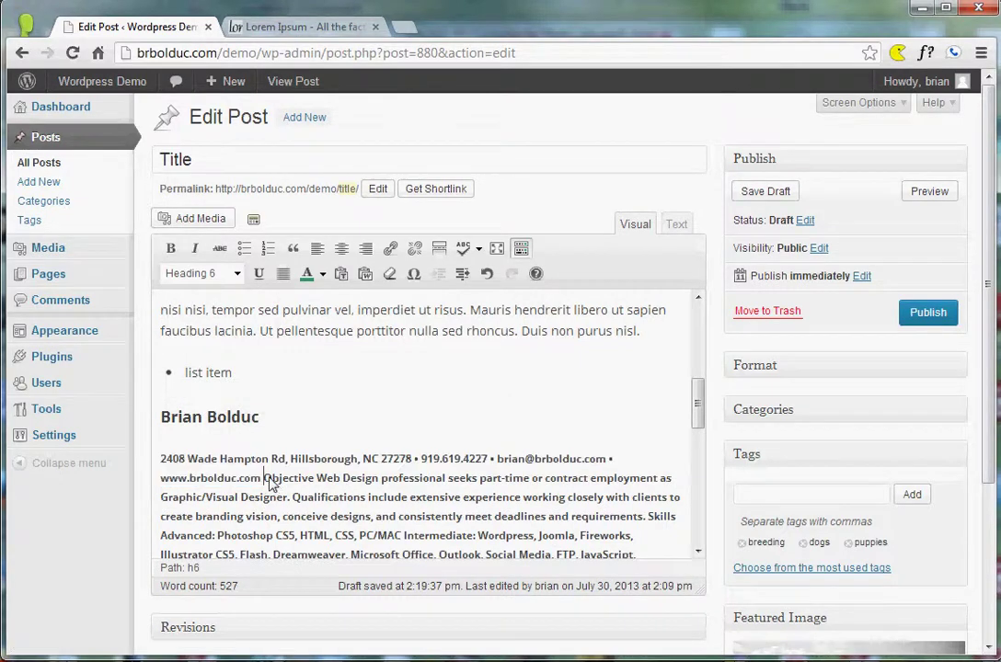
key("Return")
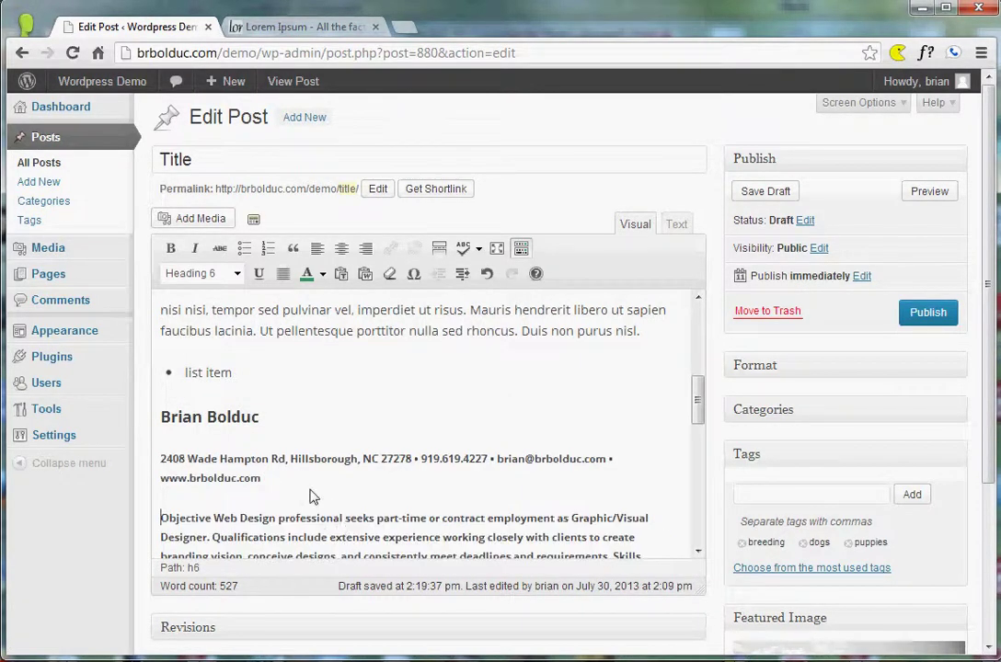
- Set the resume block starting with "Objective" back to the Paragraph format
scroll(312, 497, "down", 1)
left_click(224, 430)
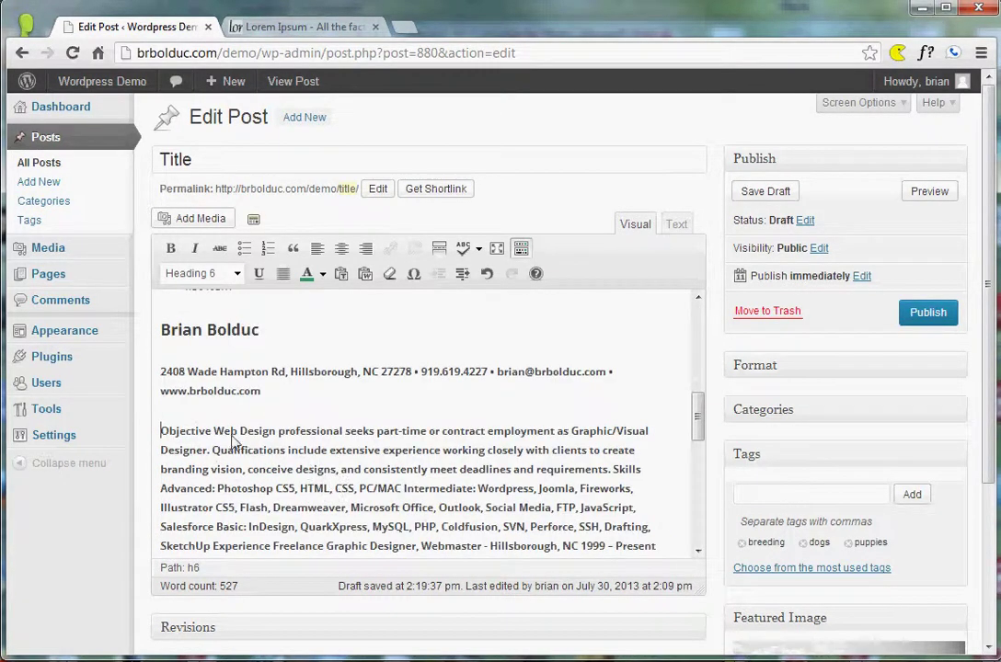
left_click(235, 273)
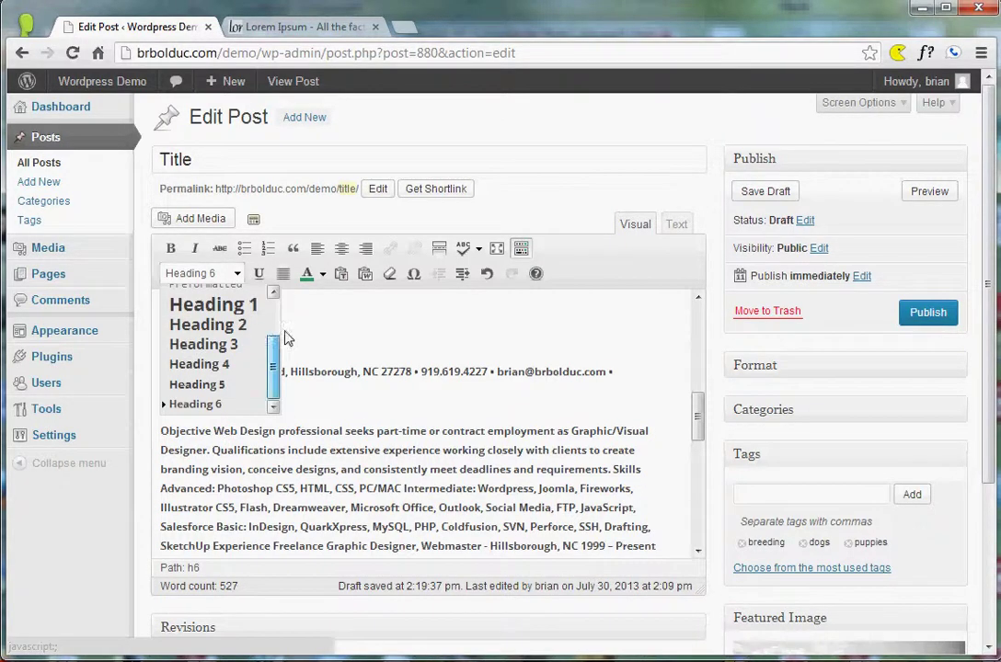
scroll(272, 340, "up", 2)
left_click(200, 312)
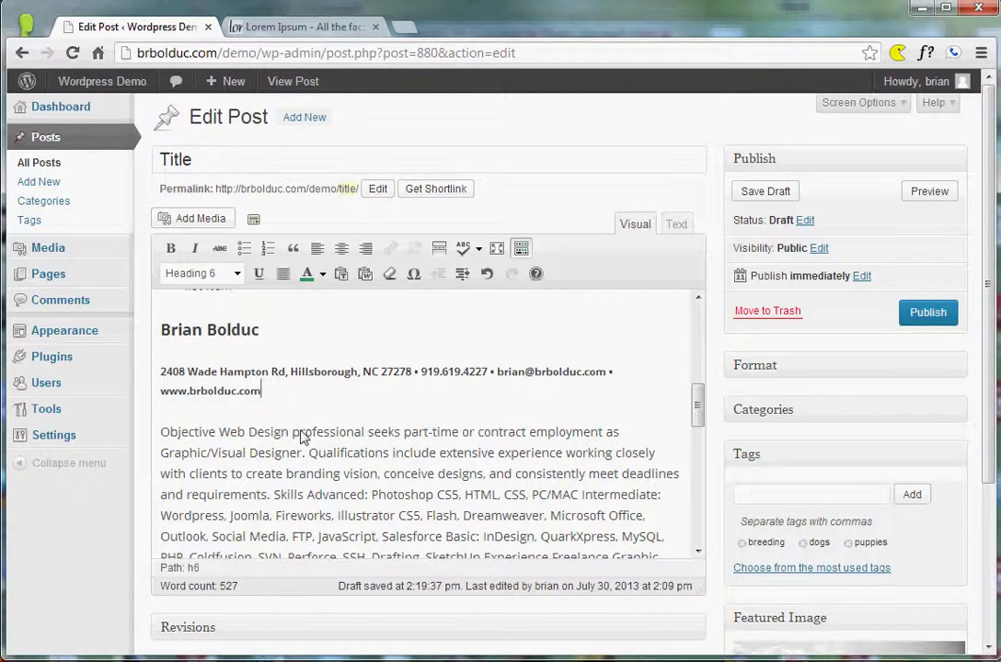
left_click(295, 432)
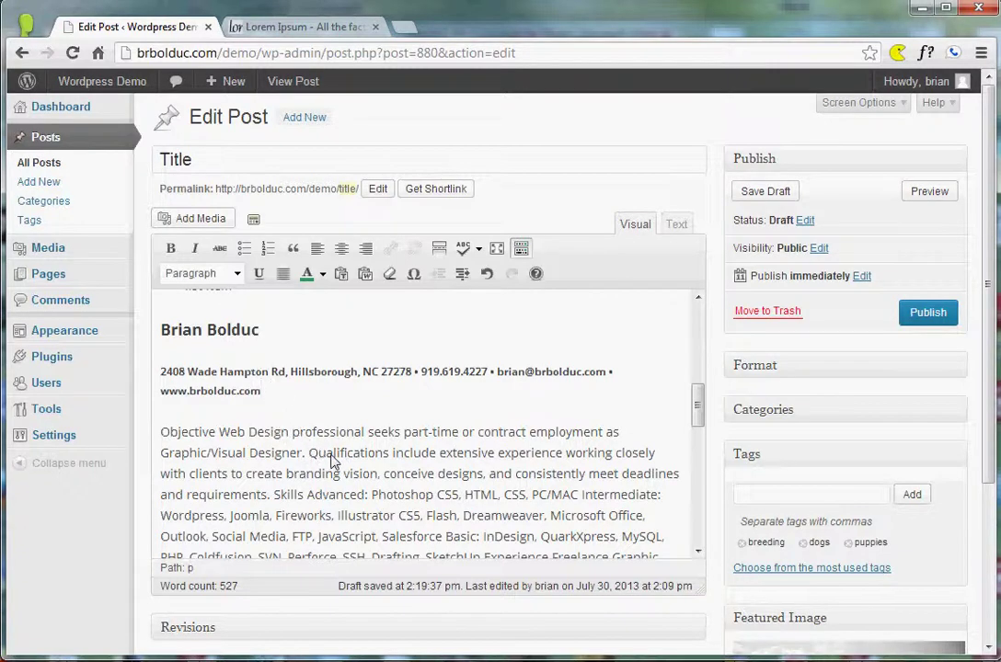